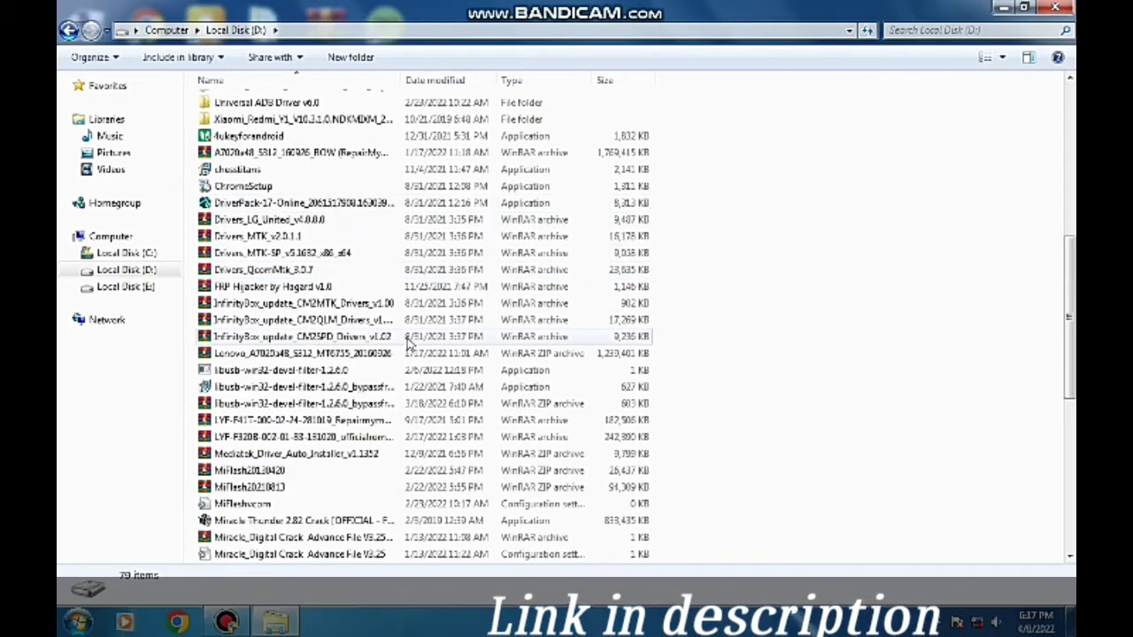
- Launch the Miracle Thunder 2.82 Crack setup application from Local Disk (D:) and accept English as the installer language
{"action": "scroll", "coordinate": [416, 337], "scroll_direction": "down", "scroll_amount": 4}
{"action": "scroll", "coordinate": [409, 345], "scroll_direction": "down", "scroll_amount": 4}
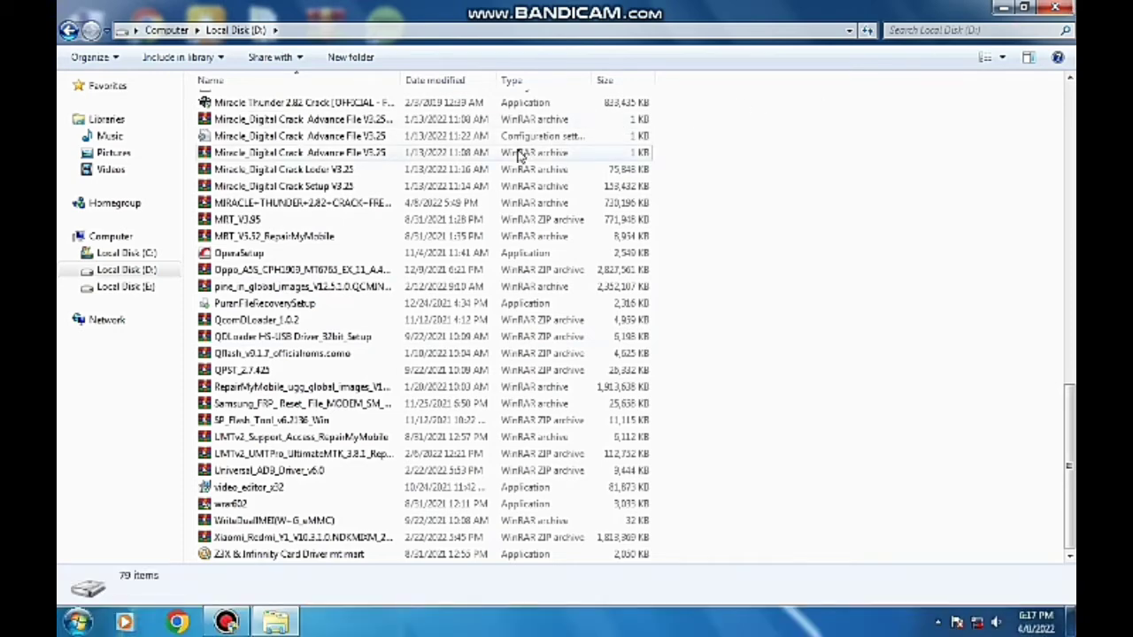
{"action": "scroll", "coordinate": [520, 155], "scroll_direction": "up", "scroll_amount": 1}
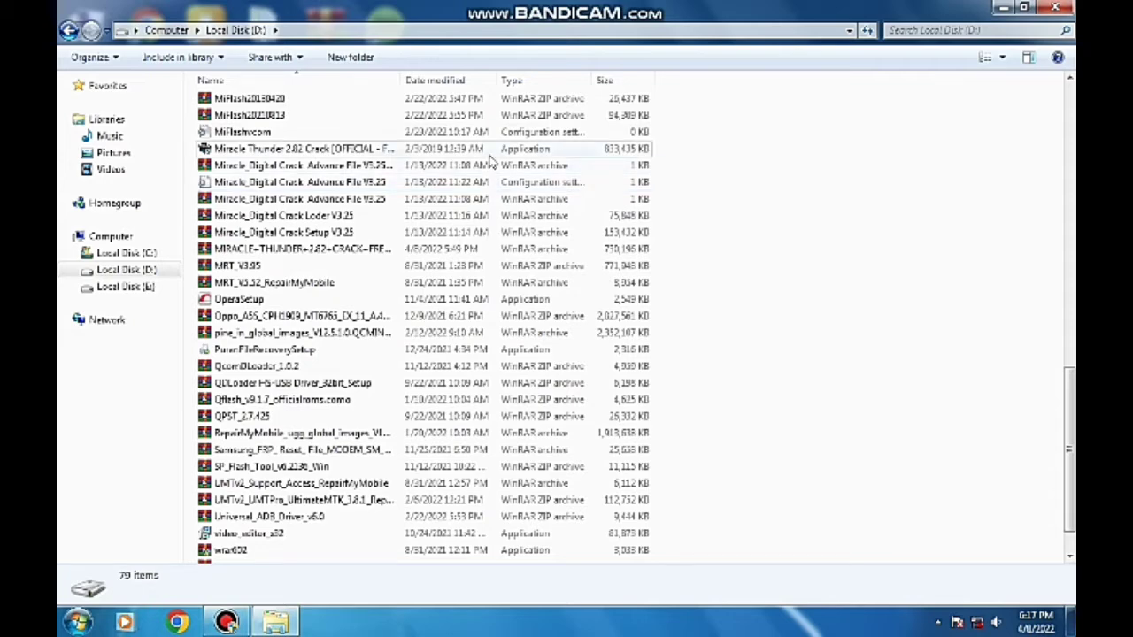
{"action": "double_click", "coordinate": [488, 154]}
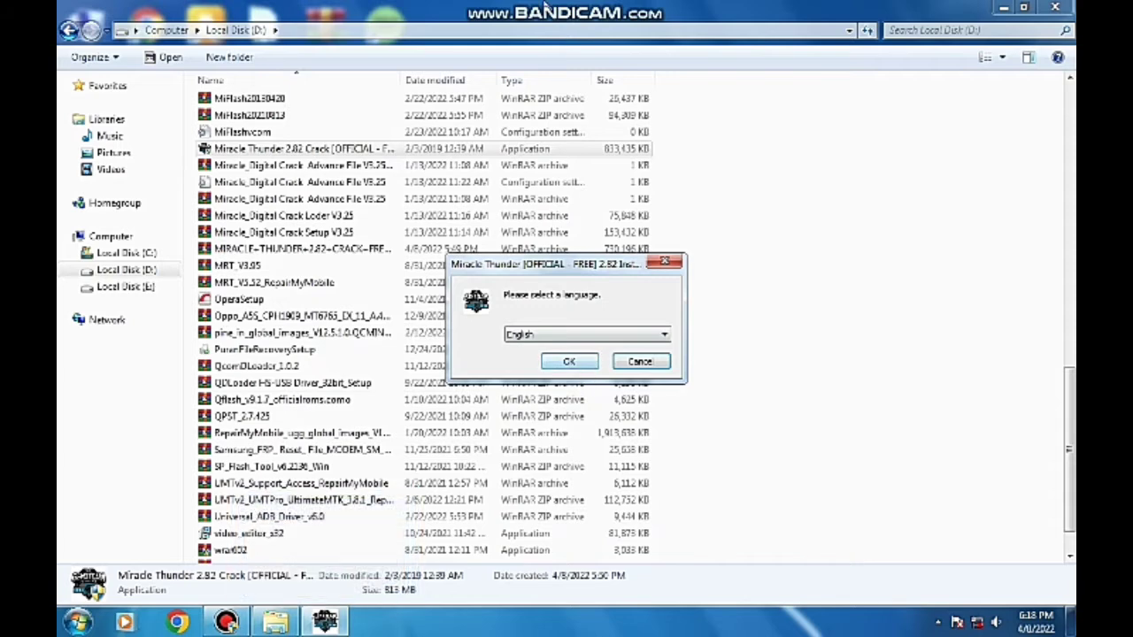
{"action": "left_click", "coordinate": [572, 365]}
- Complete the Miracle Thunder 2.82 setup wizard with its default options and close the Local Disk (D:) window
{"action": "left_click", "coordinate": [653, 454]}
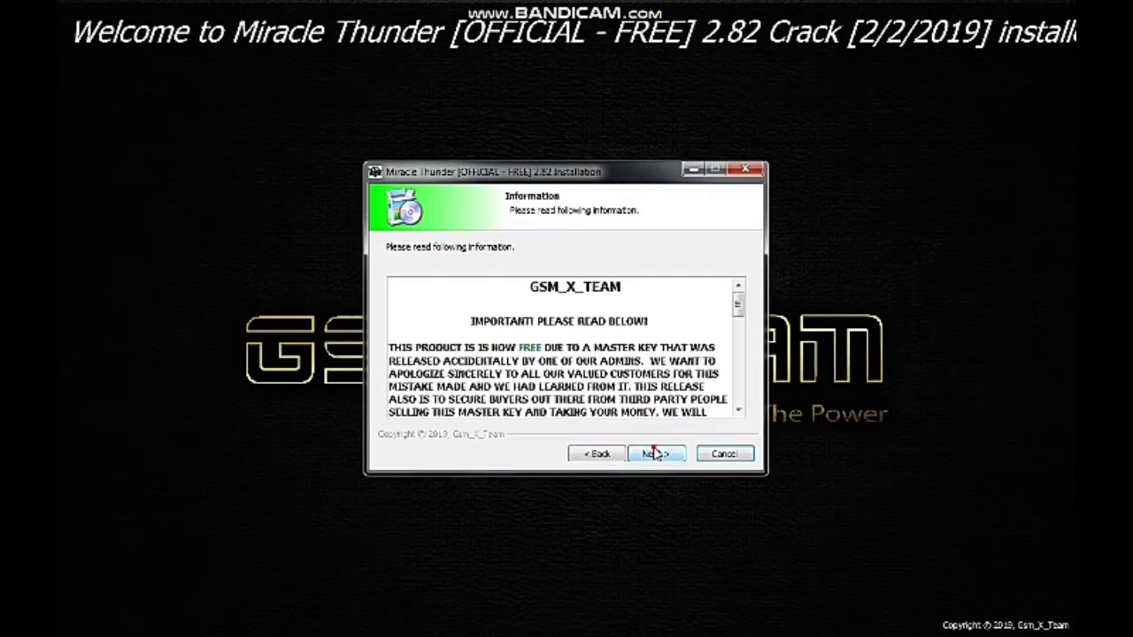
{"action": "left_click", "coordinate": [653, 454]}
{"action": "left_click", "coordinate": [653, 454]}
{"action": "left_click", "coordinate": [653, 454]}
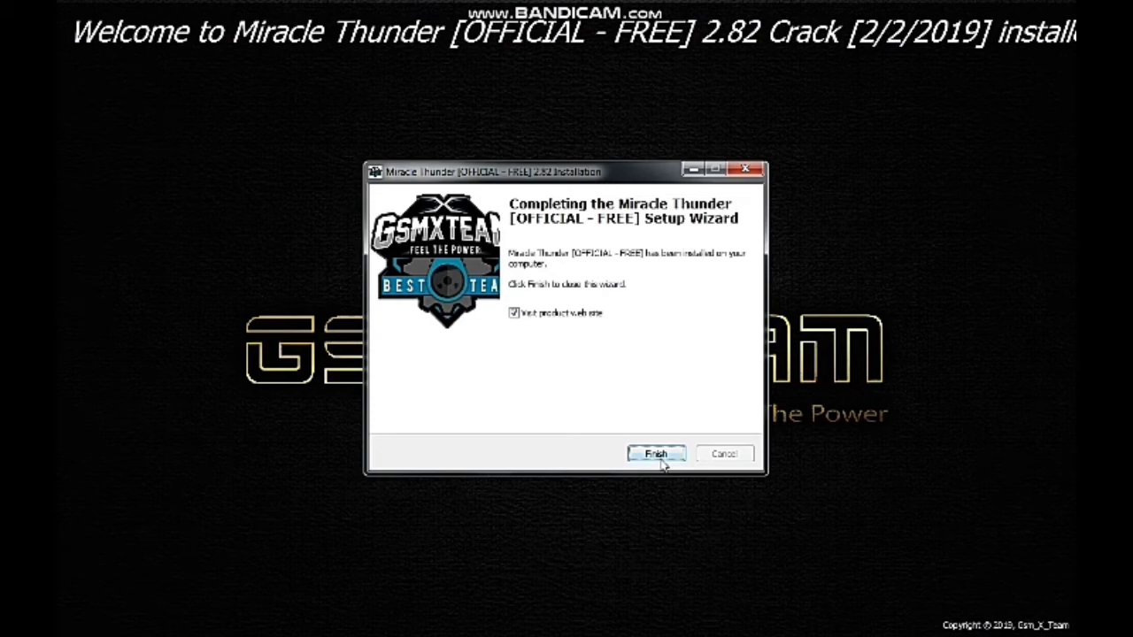
{"action": "left_click", "coordinate": [661, 461]}
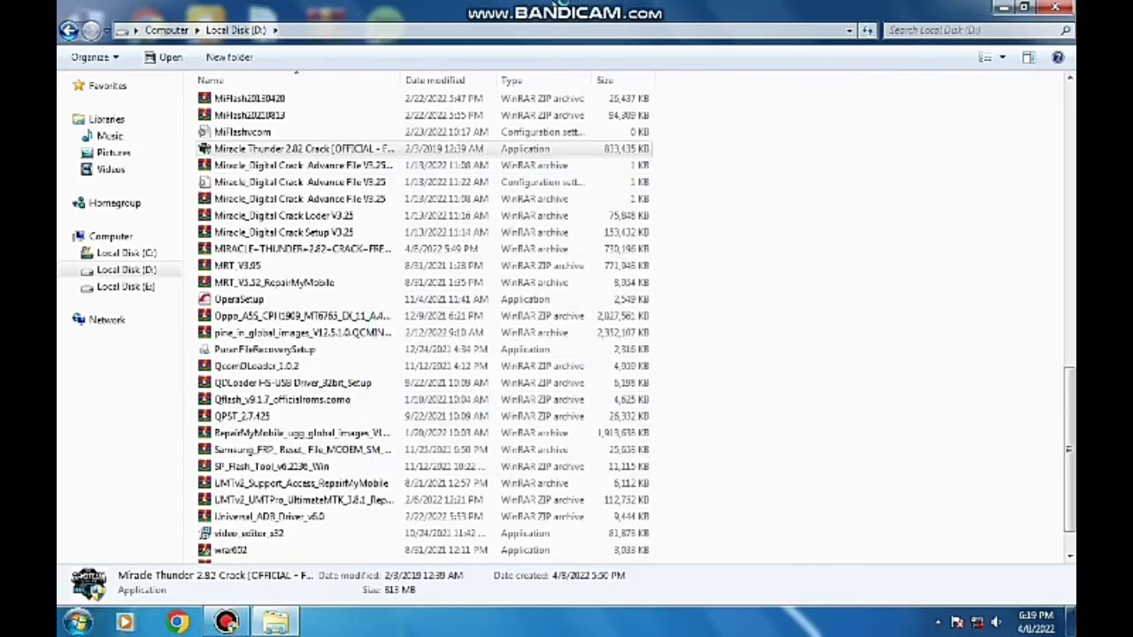
{"action": "left_click", "coordinate": [1055, 8]}
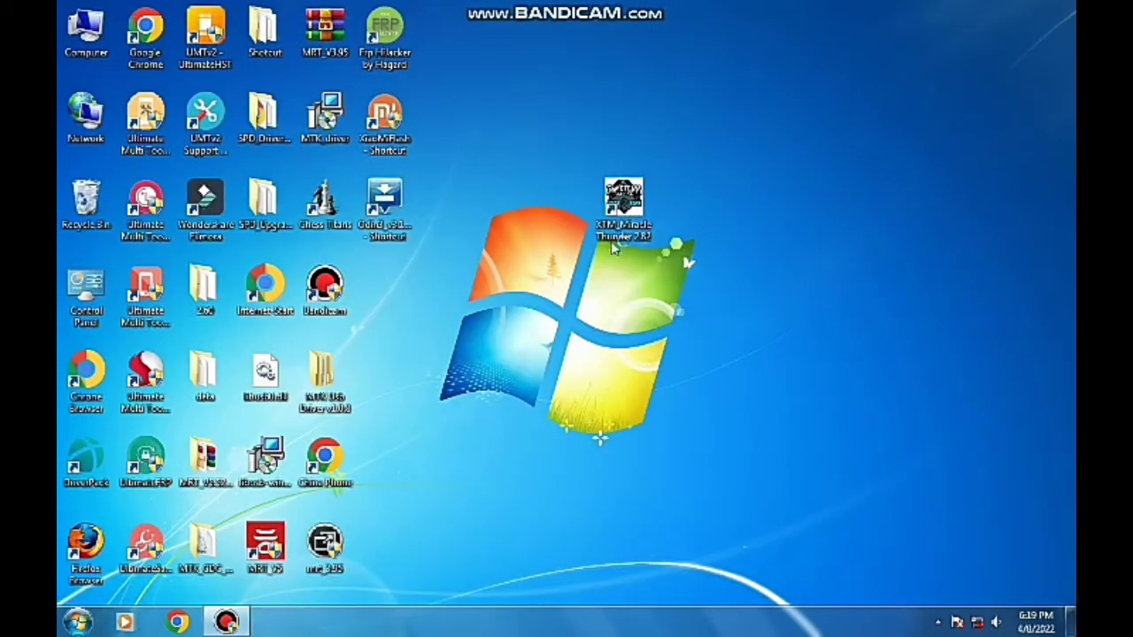
- Refresh the desktop and start the tool from the XTM_Miracle Thunder 2.82 shortcut
{"action": "right_click", "coordinate": [732, 213]}
{"action": "left_click", "coordinate": [775, 258]}
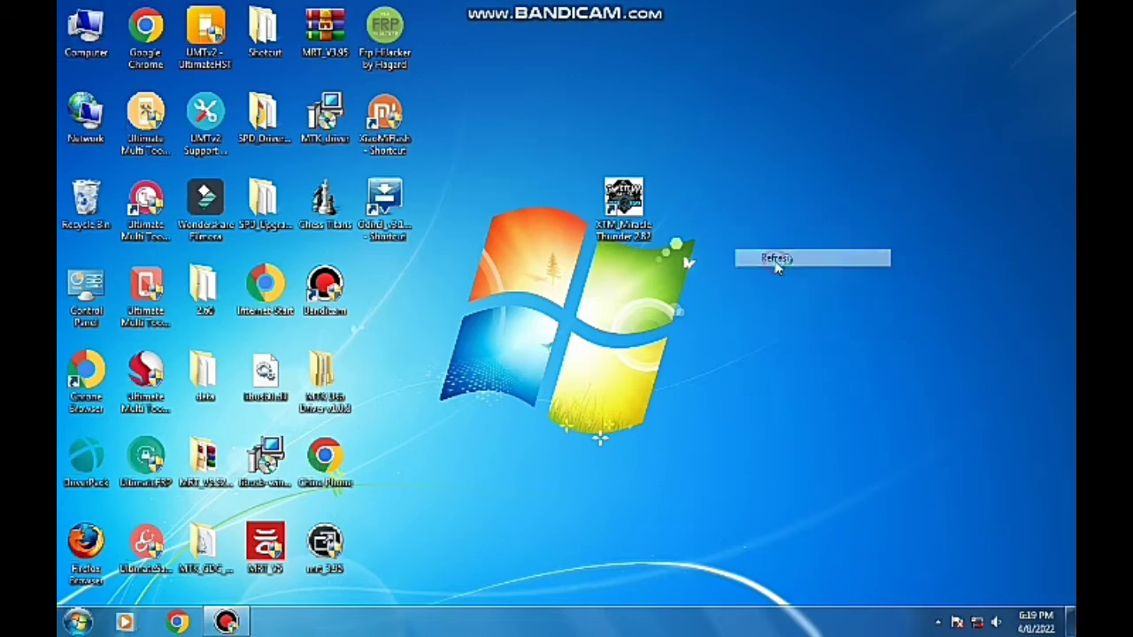
{"action": "right_click", "coordinate": [759, 218]}
{"action": "left_click", "coordinate": [772, 258]}
{"action": "left_click", "coordinate": [625, 206]}
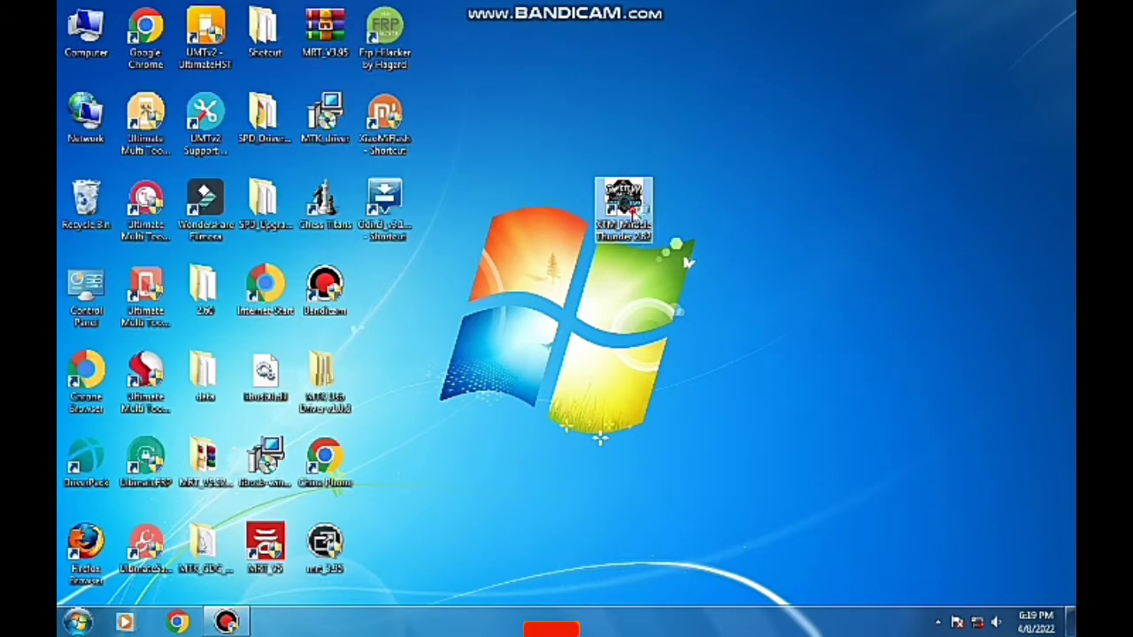
{"action": "double_click", "coordinate": [633, 212]}
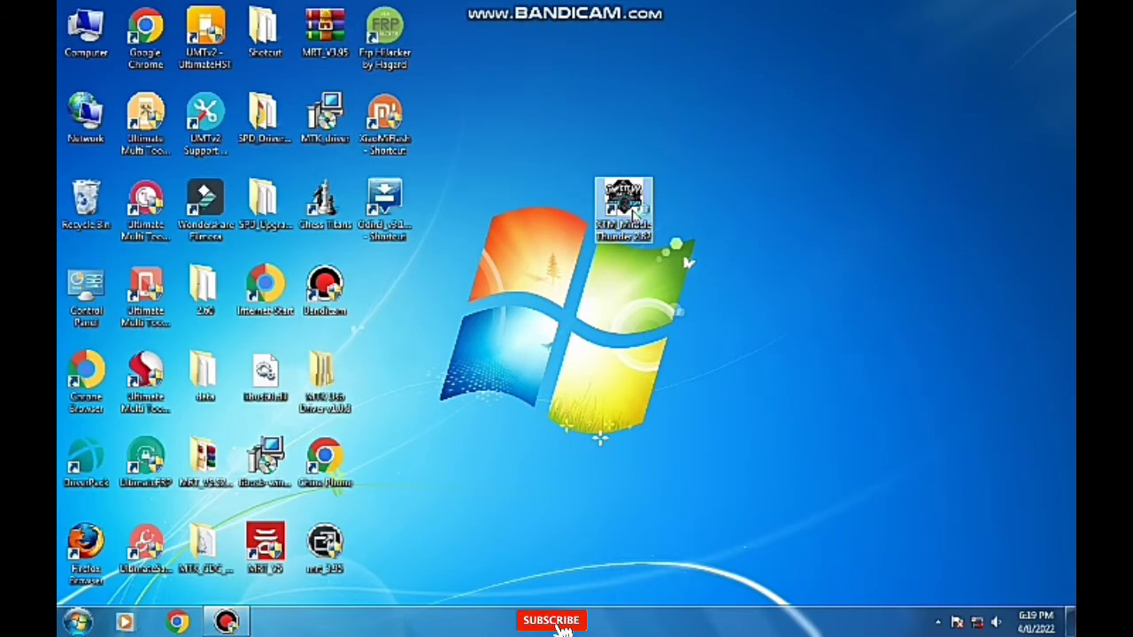
{"action": "right_click", "coordinate": [729, 168]}
{"action": "left_click", "coordinate": [767, 217]}
{"action": "right_click", "coordinate": [766, 220]}
{"action": "left_click", "coordinate": [813, 262]}
{"action": "right_click", "coordinate": [815, 262]}
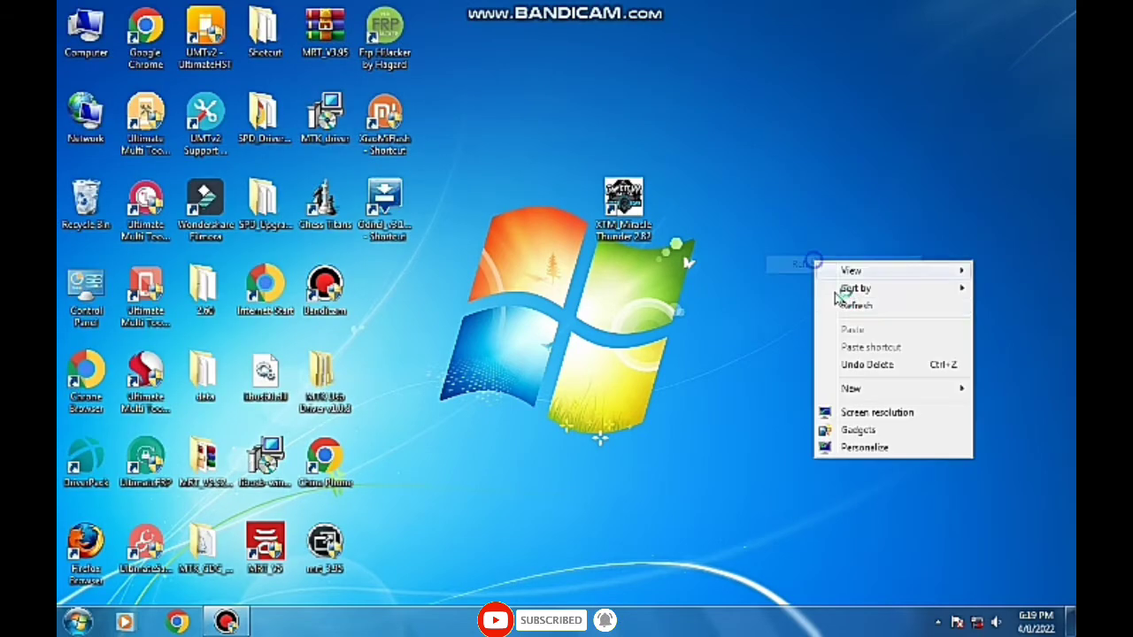
{"action": "left_click", "coordinate": [837, 304]}
{"action": "right_click", "coordinate": [801, 189]}
{"action": "left_click", "coordinate": [816, 235]}
{"action": "right_click", "coordinate": [802, 191]}
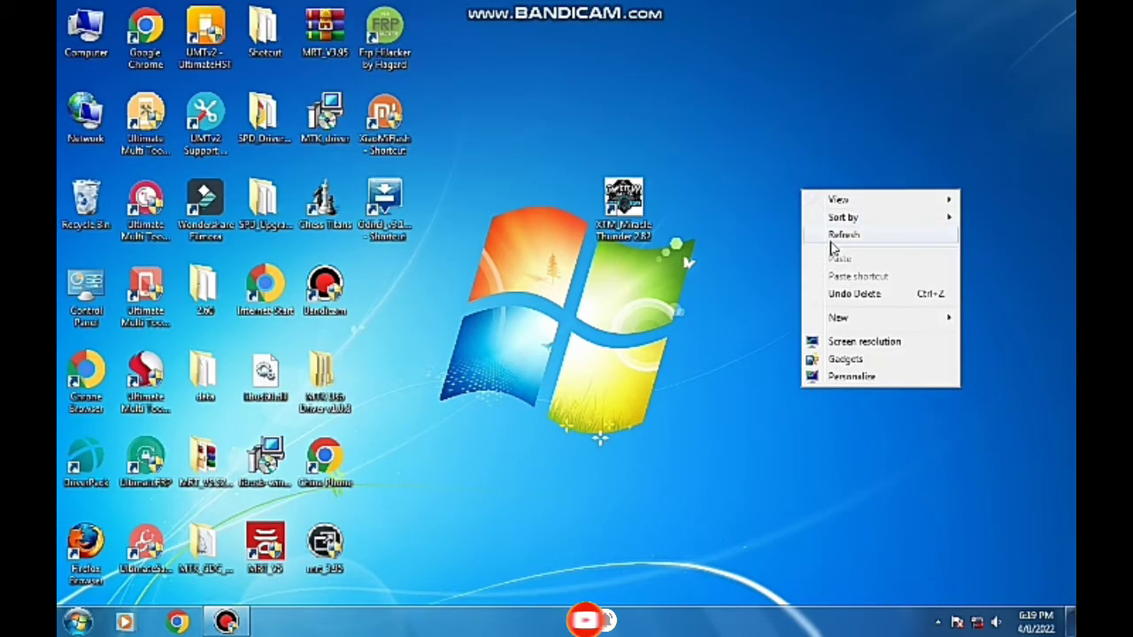
{"action": "left_click", "coordinate": [831, 239]}
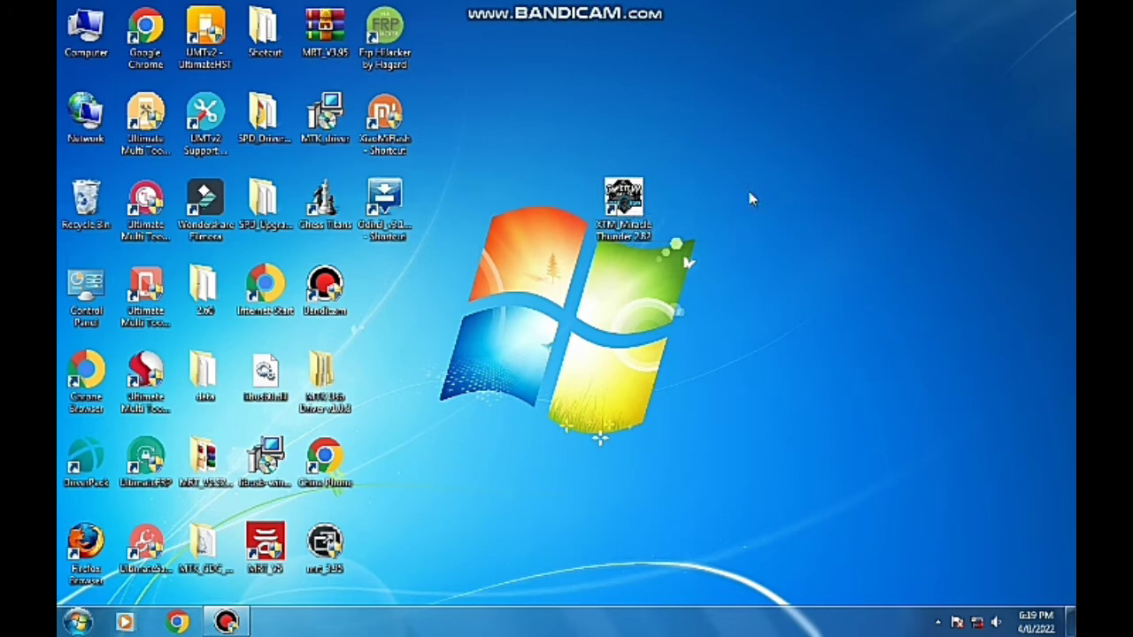
{"action": "right_click", "coordinate": [750, 196]}
{"action": "left_click", "coordinate": [767, 236]}
{"action": "right_click", "coordinate": [800, 238]}
{"action": "left_click", "coordinate": [810, 284]}
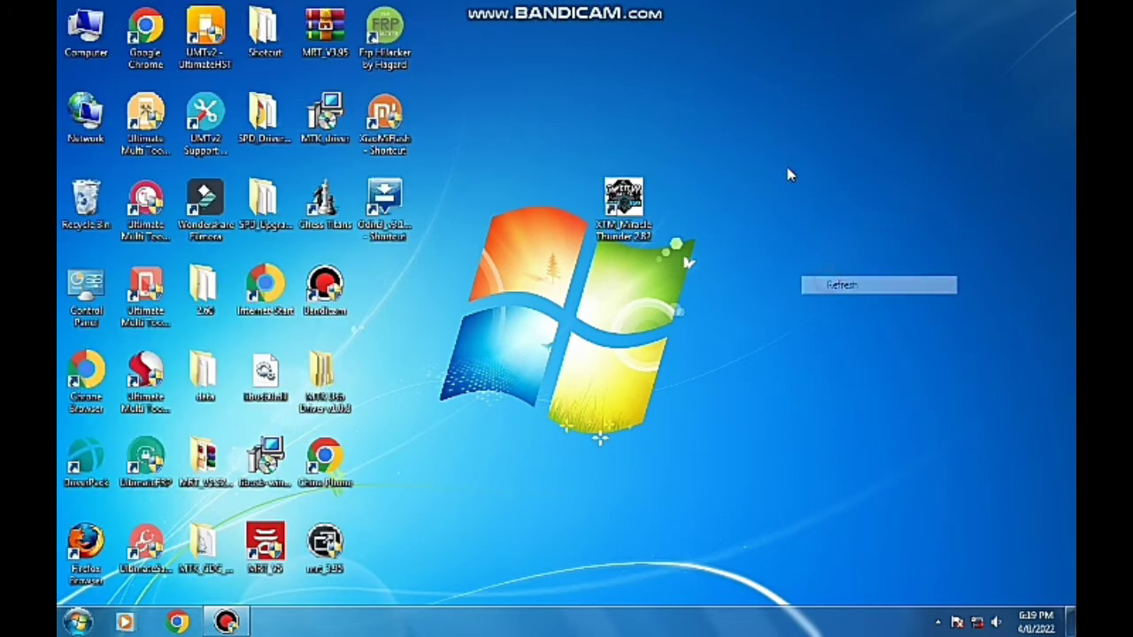
{"action": "right_click", "coordinate": [784, 167]}
{"action": "left_click", "coordinate": [809, 215]}
{"action": "right_click", "coordinate": [807, 216]}
{"action": "left_click", "coordinate": [855, 258]}
{"action": "right_click", "coordinate": [779, 185]}
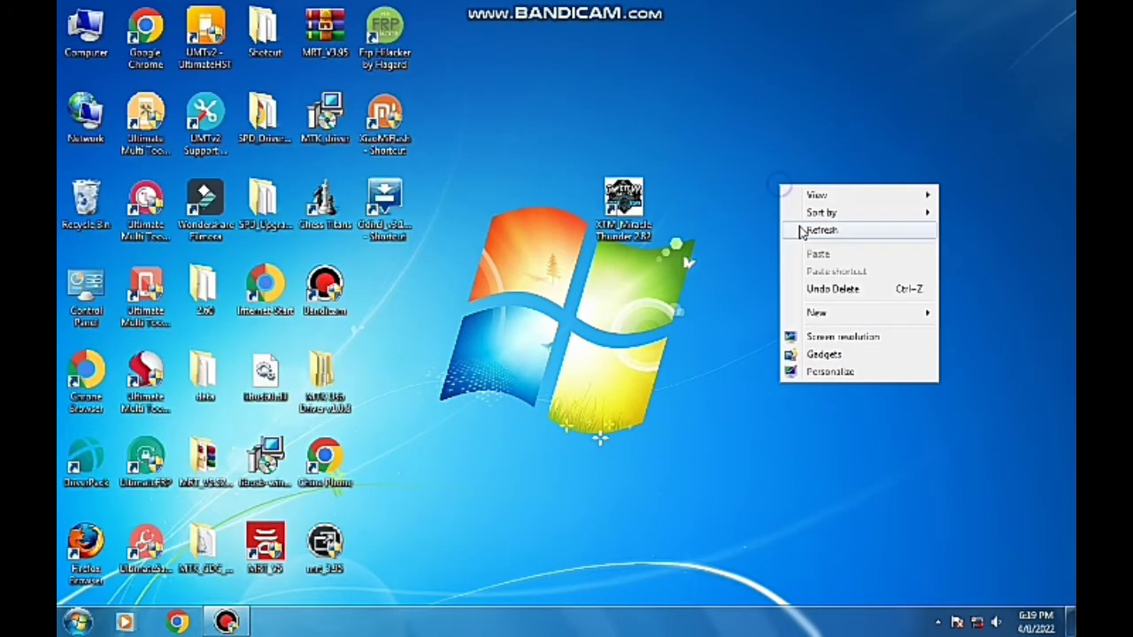
{"action": "left_click", "coordinate": [802, 232]}
{"action": "right_click", "coordinate": [799, 227]}
{"action": "left_click", "coordinate": [833, 273]}
{"action": "right_click", "coordinate": [791, 194]}
{"action": "left_click", "coordinate": [795, 241]}
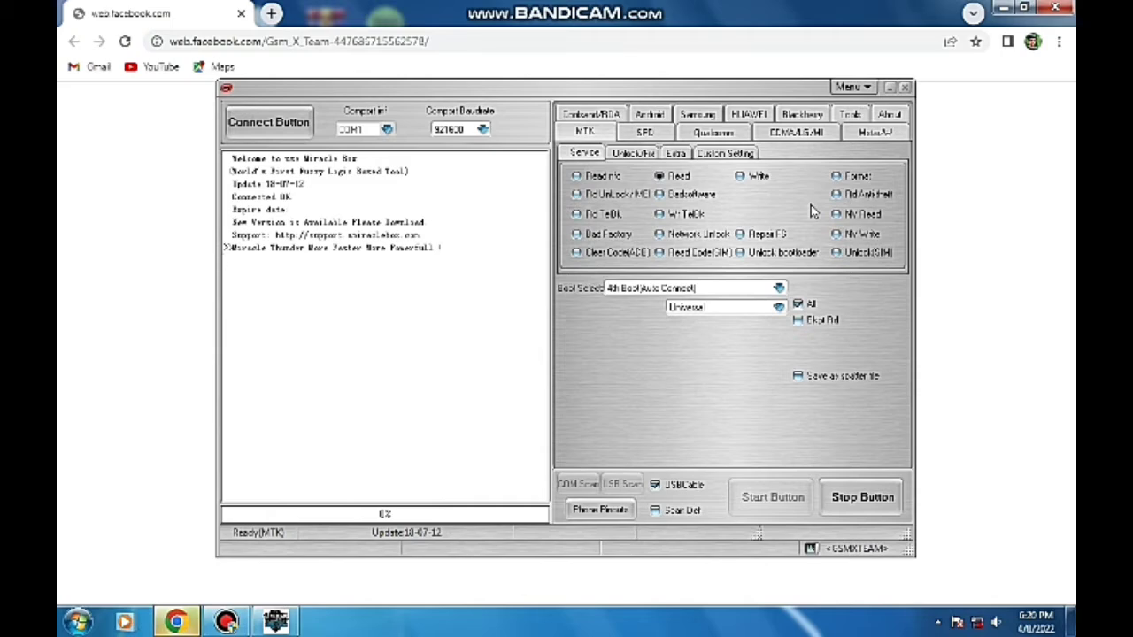
- Minimize the browser, move the Miracle Box window aside and mark the program as installed correctly in the Program Compatibility Assistant
{"action": "left_click", "coordinate": [175, 621]}
{"action": "left_click", "coordinate": [175, 621]}
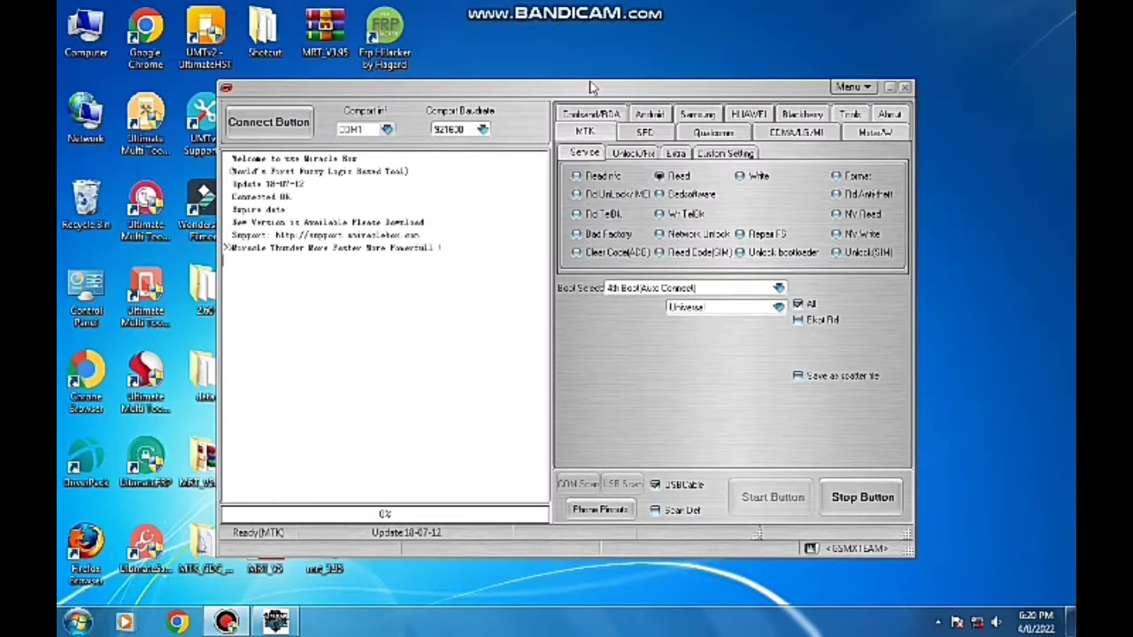
{"action": "left_click_drag", "start_coordinate": [592, 89], "coordinate": [665, 56]}
{"action": "right_click", "coordinate": [915, 169]}
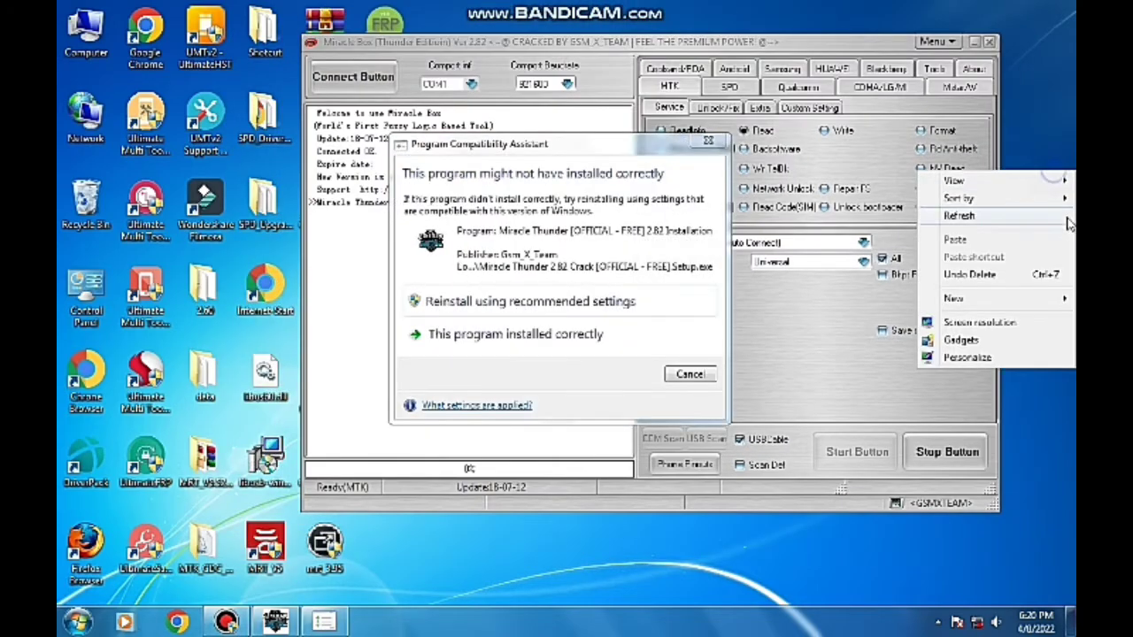
{"action": "left_click", "coordinate": [1062, 218]}
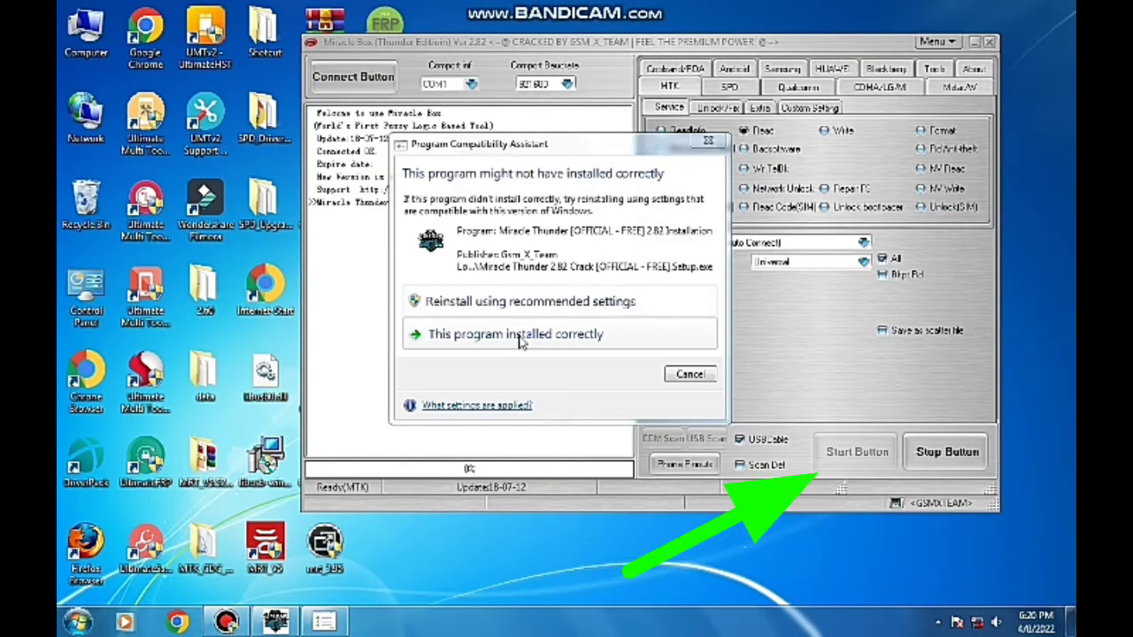
{"action": "left_click", "coordinate": [598, 337]}
{"action": "right_click", "coordinate": [438, 544]}
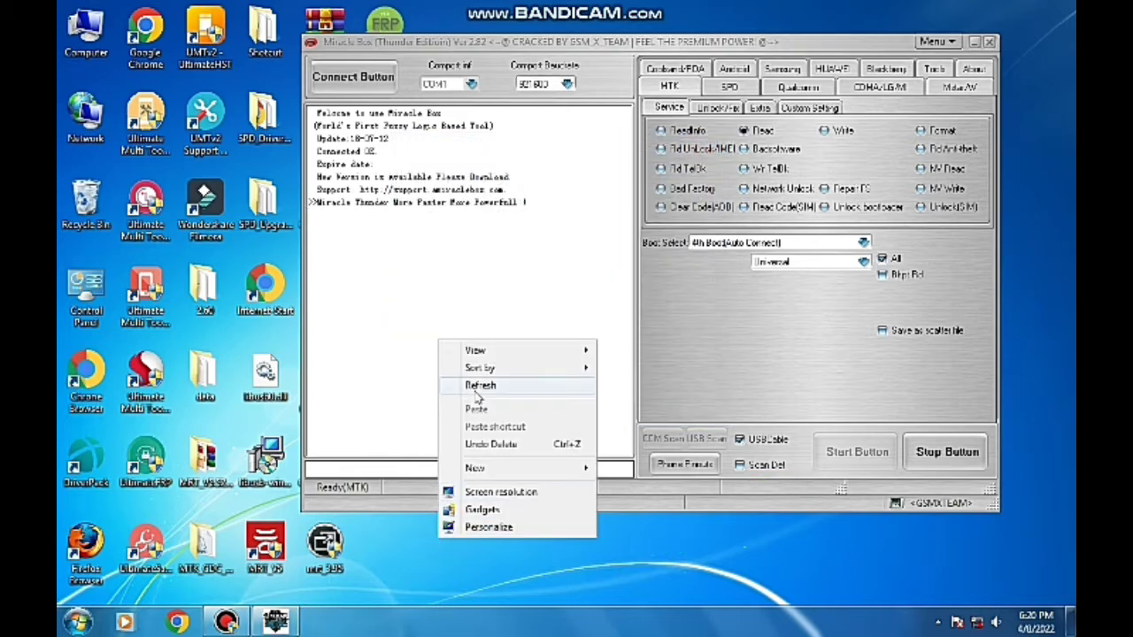
{"action": "left_click", "coordinate": [471, 389]}
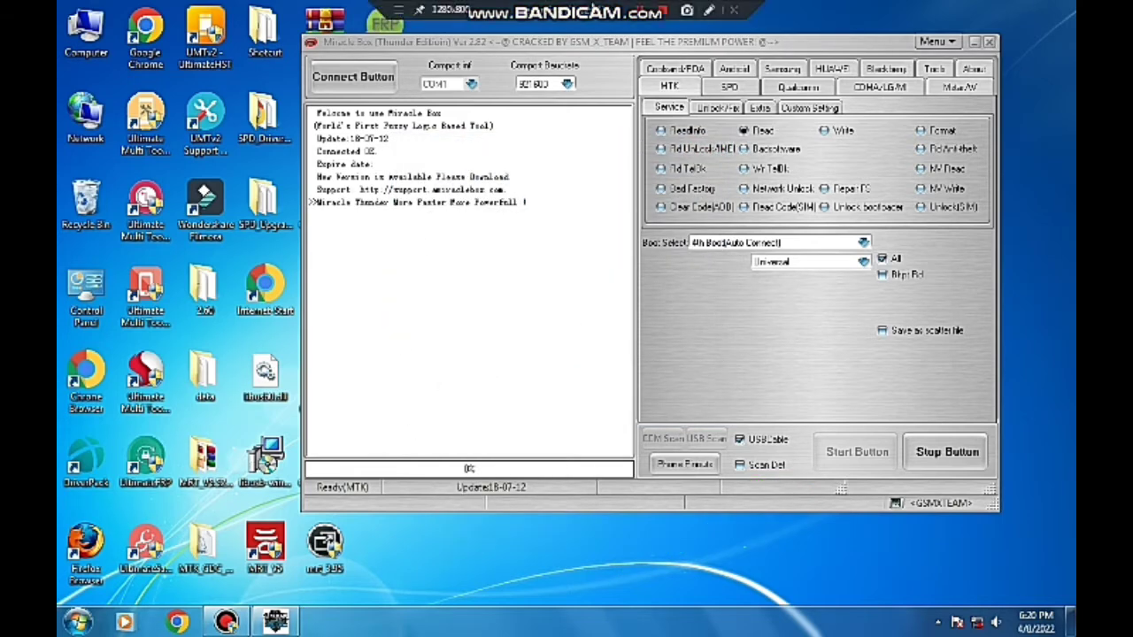
- Run the Miracle Box connection to reconnect the tool
{"action": "left_click", "coordinate": [352, 78]}
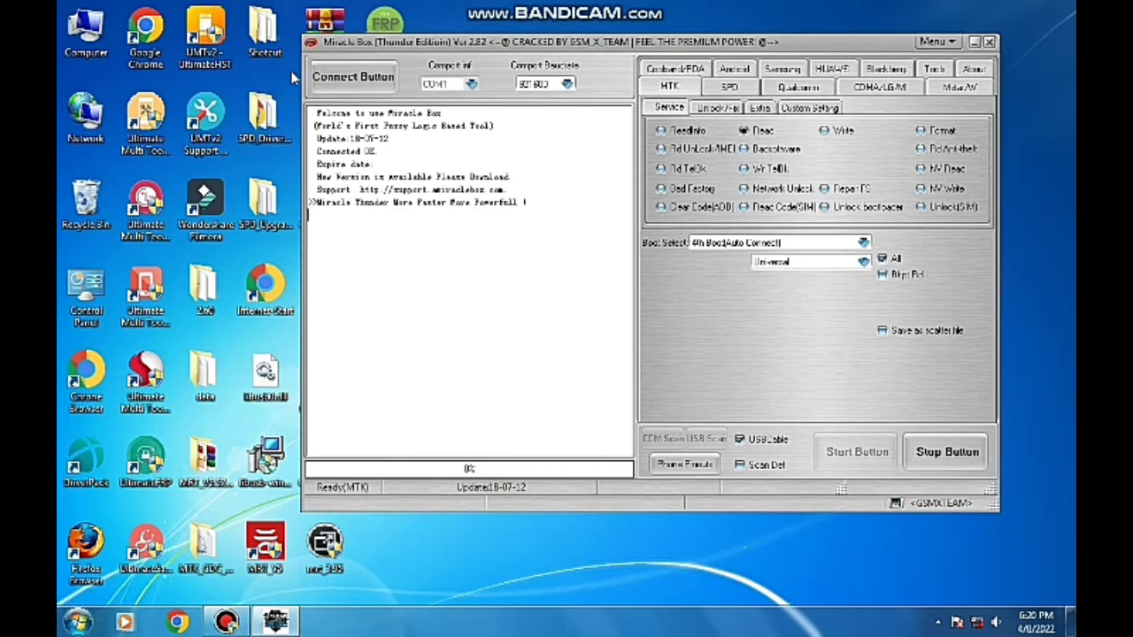
{"action": "left_click", "coordinate": [319, 76]}
{"action": "left_click", "coordinate": [377, 78]}
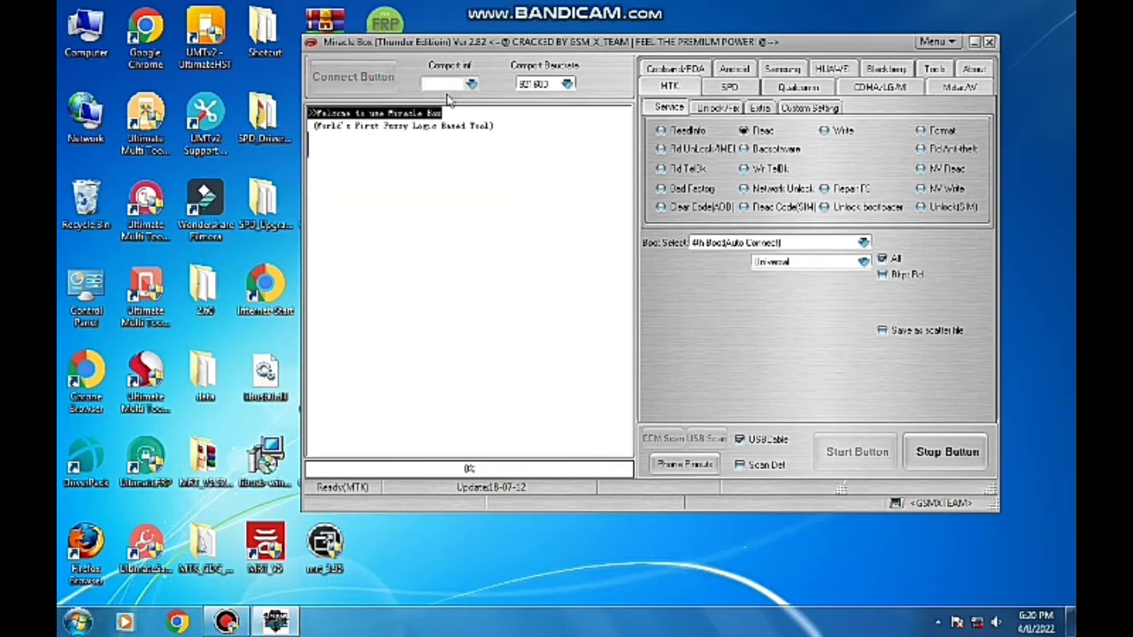
{"action": "right_click", "coordinate": [1017, 204]}
{"action": "left_click", "coordinate": [1037, 250]}
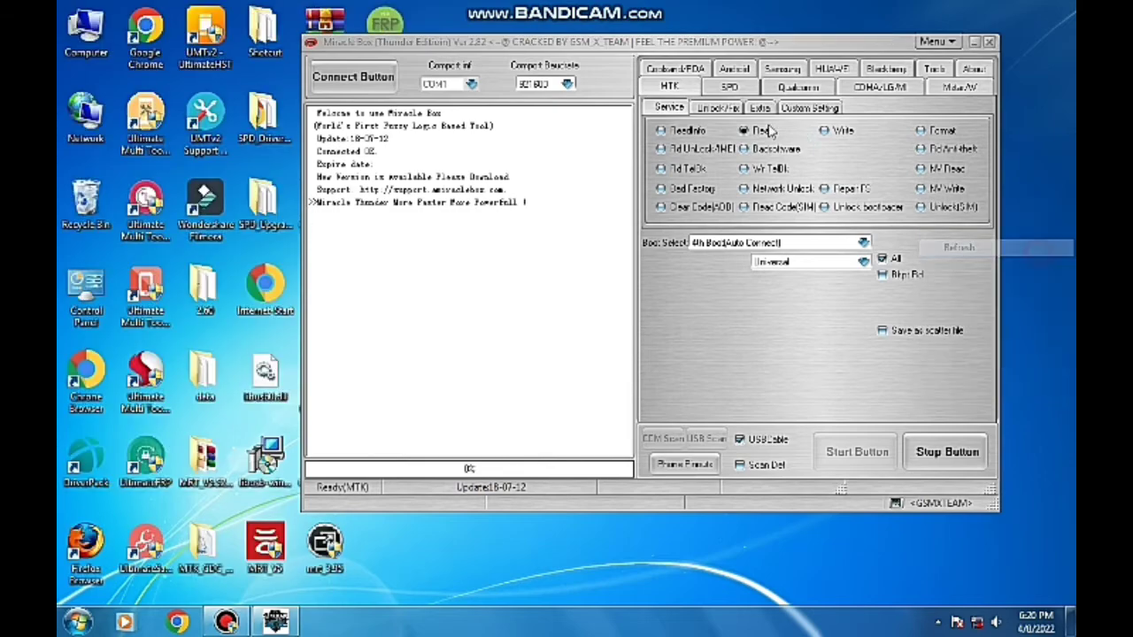
- Move the Miracle Box window aside and place the XTM_Miracle Thunder 2.82 shortcut among the other desktop icons
{"action": "left_click_drag", "start_coordinate": [531, 41], "coordinate": [638, 342]}
{"action": "left_click_drag", "start_coordinate": [630, 228], "coordinate": [392, 301]}
{"action": "left_click_drag", "start_coordinate": [639, 347], "coordinate": [644, 35]}
{"action": "right_click", "coordinate": [408, 382]}
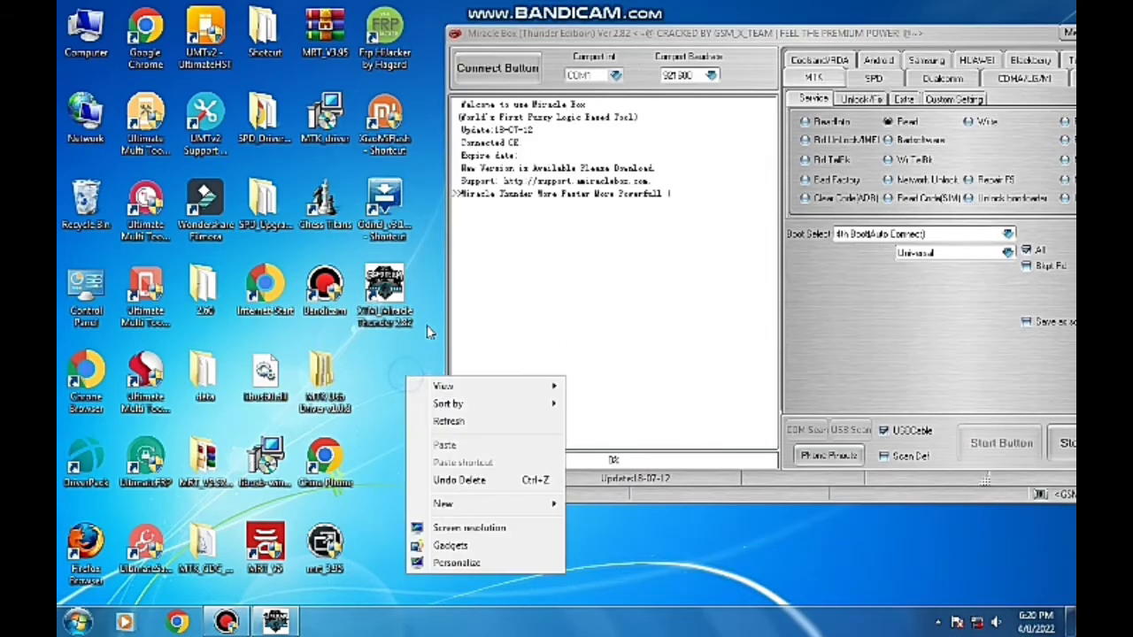
{"action": "left_click", "coordinate": [445, 419]}
- Open the file location of the XTM_Miracle Thunder 2.82 shortcut and enter its BOX_Data folder
{"action": "right_click", "coordinate": [372, 296]}
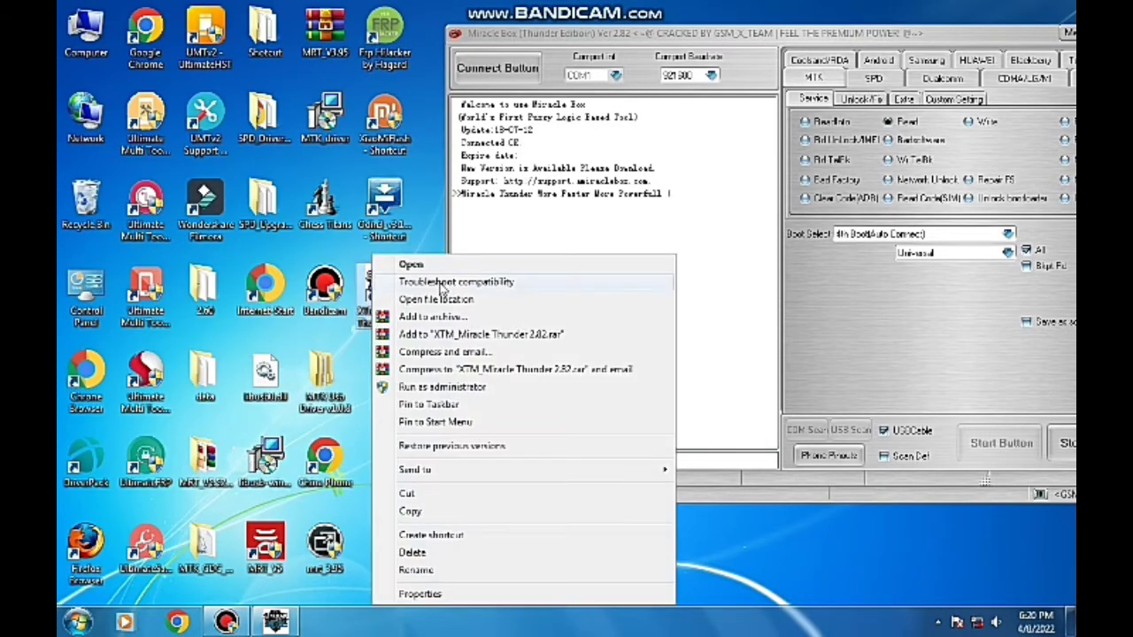
{"action": "left_click", "coordinate": [449, 293]}
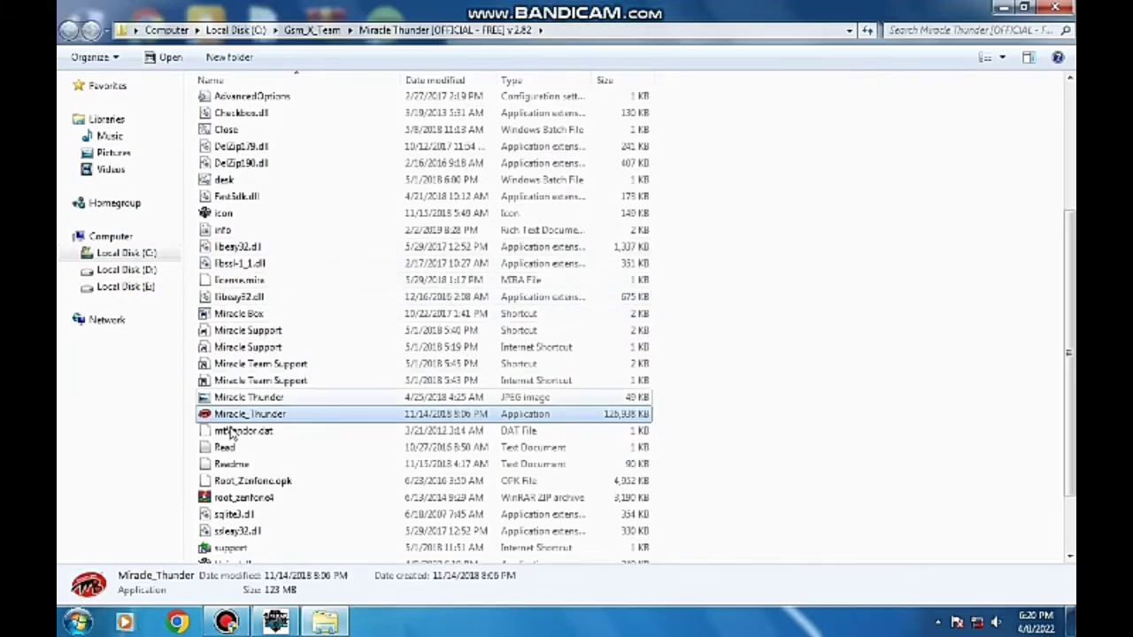
{"action": "scroll", "coordinate": [279, 430], "scroll_direction": "up", "scroll_amount": 5}
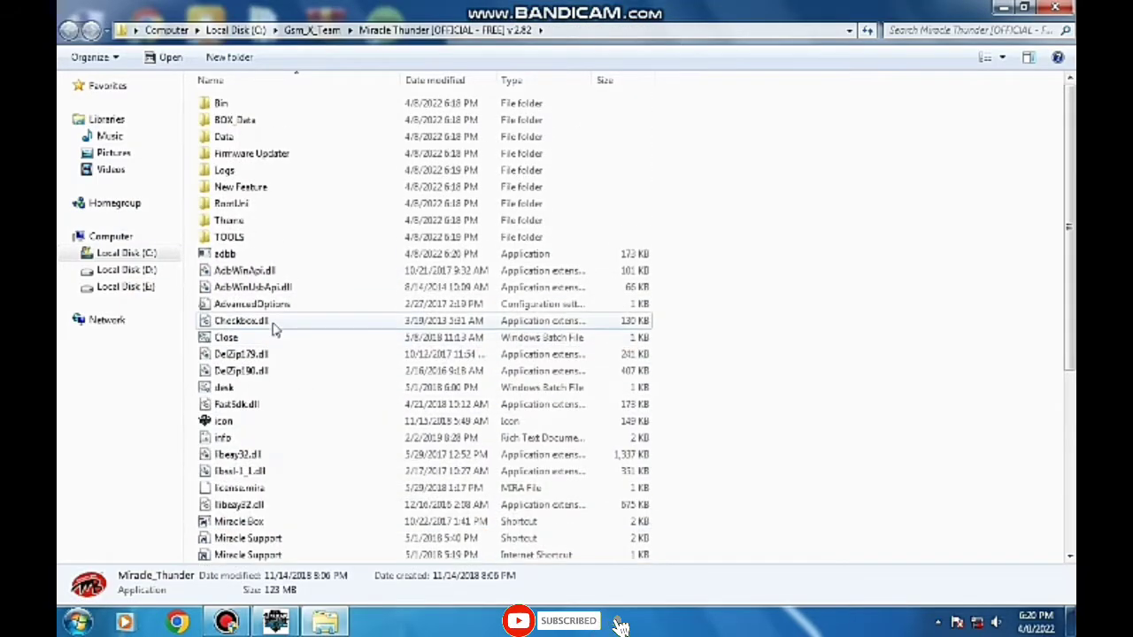
{"action": "double_click", "coordinate": [276, 122]}
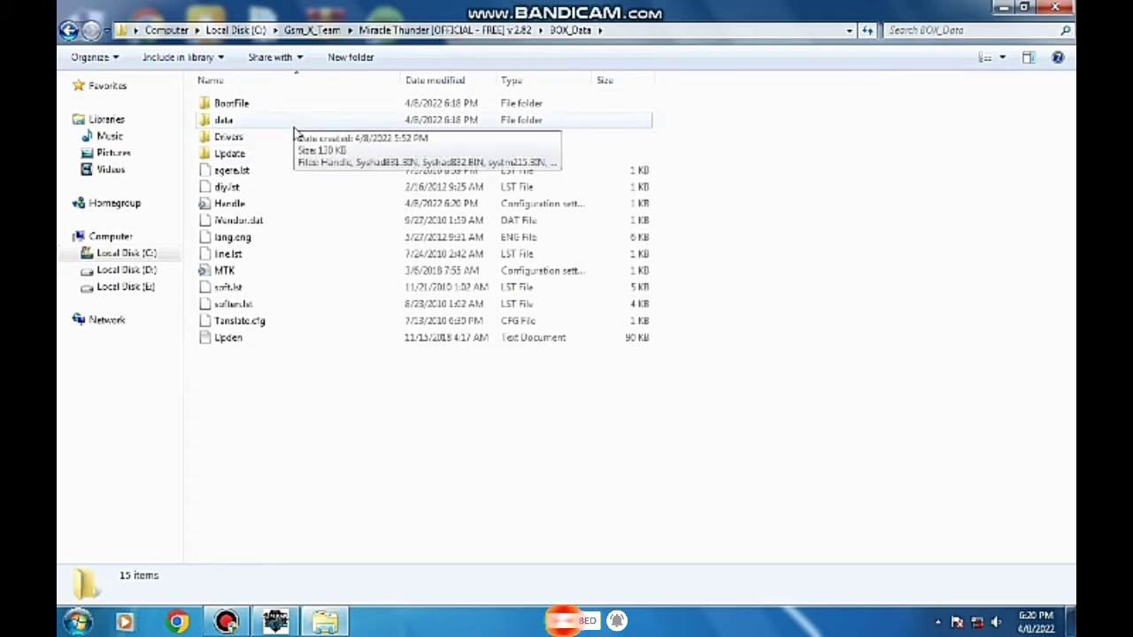
- Open the Handle configuration file in BOX_Data, save it with the entry dates282=1/12/2013 and close it
{"action": "double_click", "coordinate": [292, 203]}
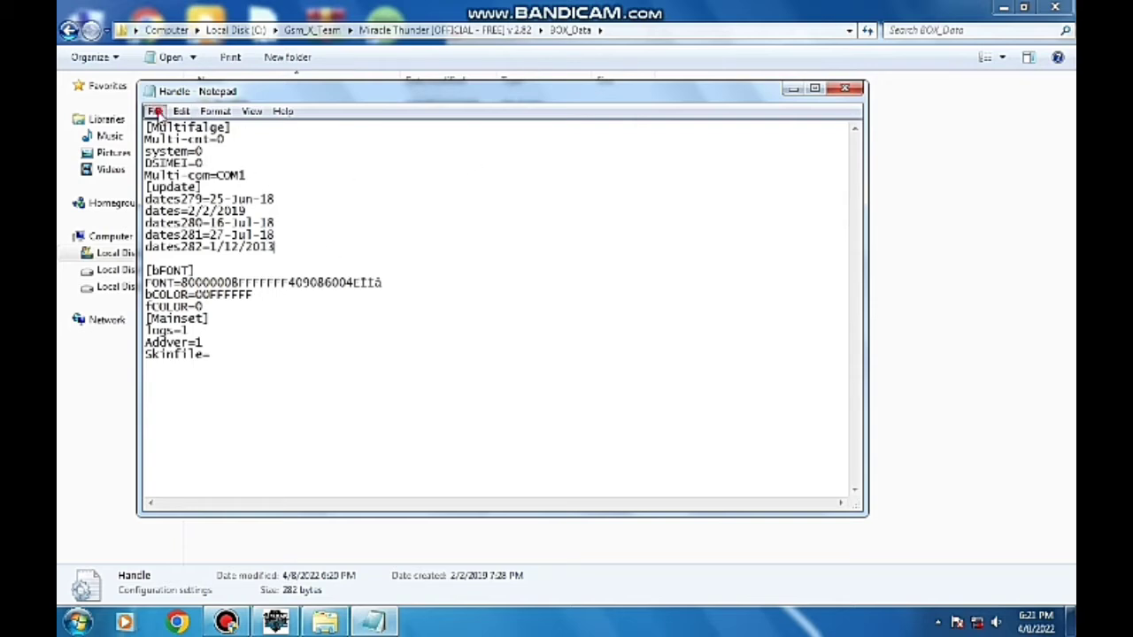
{"action": "left_click", "coordinate": [155, 111]}
{"action": "left_click", "coordinate": [179, 169]}
{"action": "left_click", "coordinate": [843, 90]}
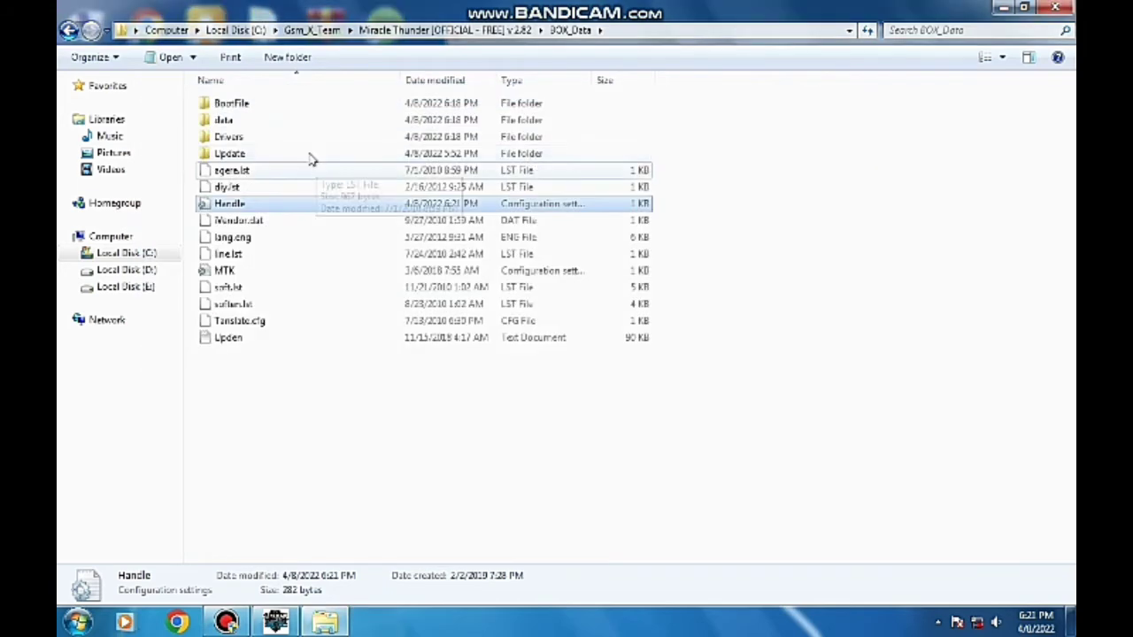
- Open the Handle configuration file in the data subfolder of BOX_Data and turn on Word Wrap
{"action": "double_click", "coordinate": [301, 119]}
{"action": "double_click", "coordinate": [261, 103]}
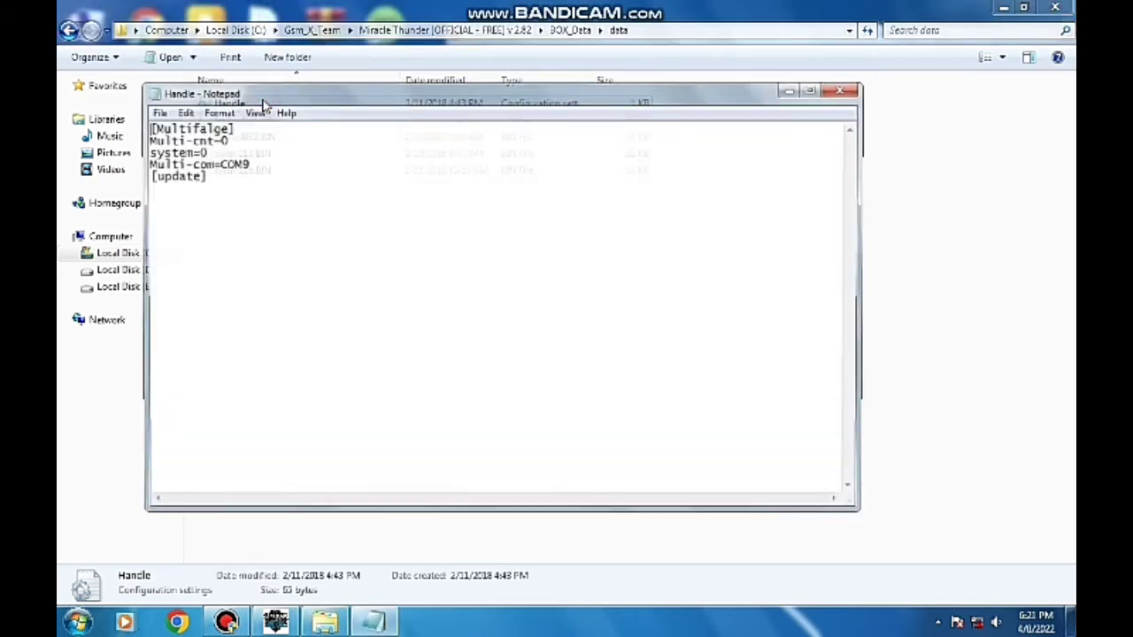
{"action": "left_click", "coordinate": [217, 112]}
{"action": "left_click", "coordinate": [241, 129]}
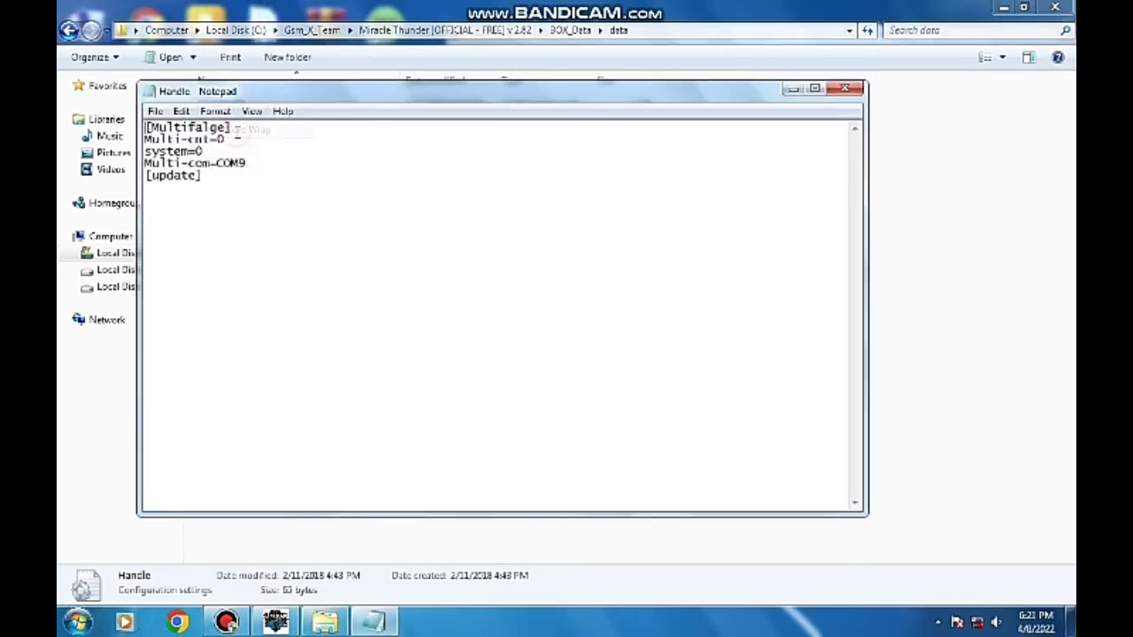
- Set the Notepad font size to 10 for the open Handle configuration file and close the file
{"action": "left_click", "coordinate": [217, 111]}
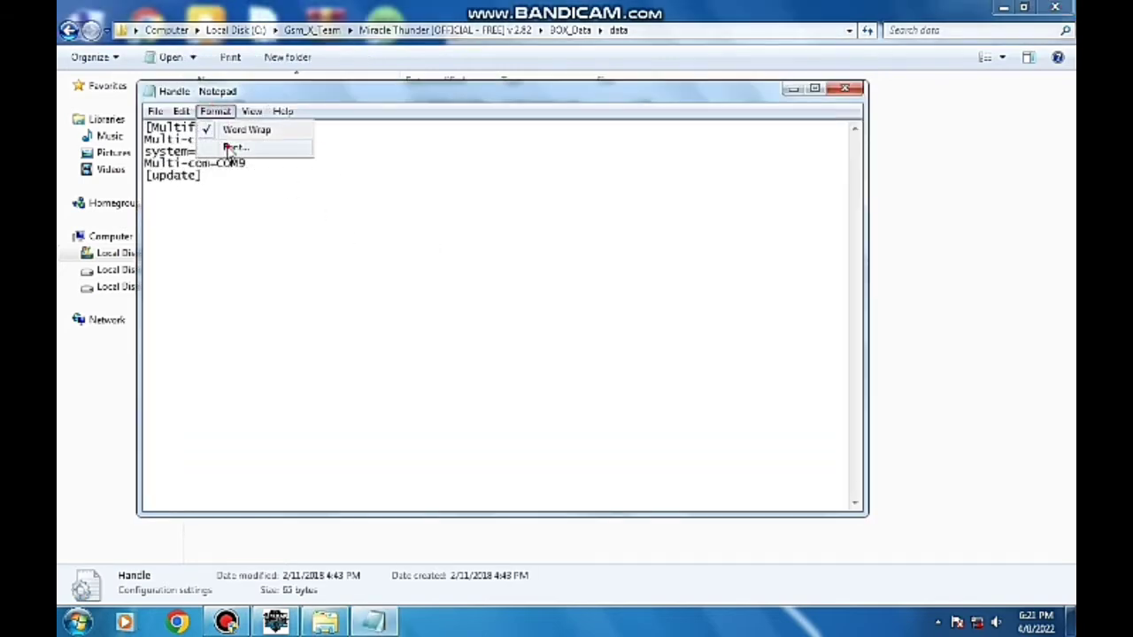
{"action": "left_click", "coordinate": [232, 146]}
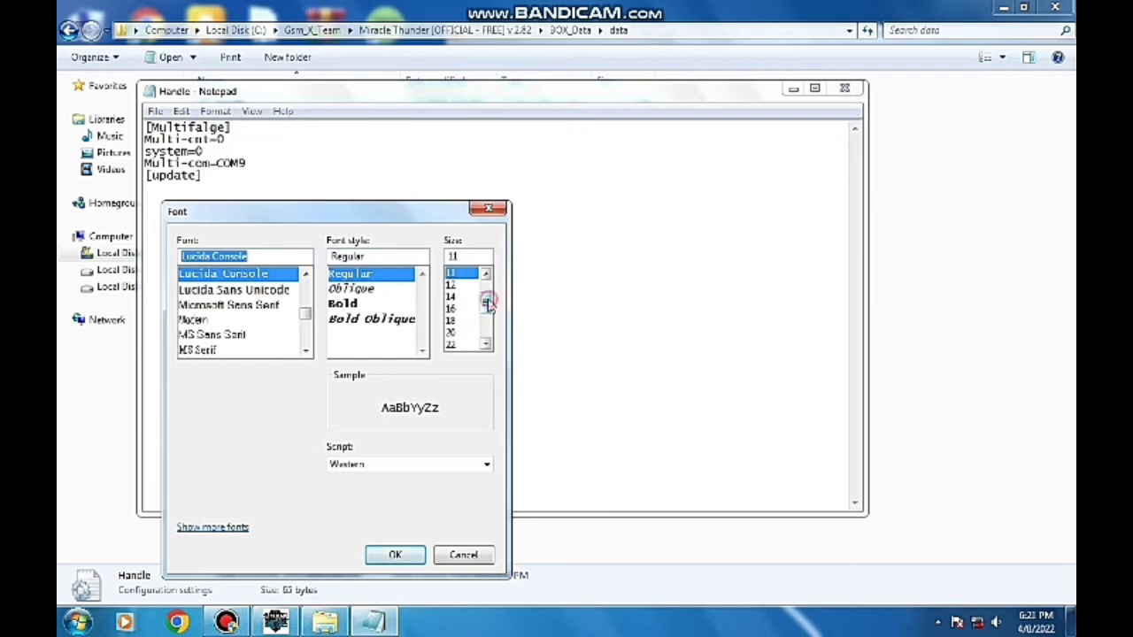
{"action": "left_click_drag", "start_coordinate": [488, 302], "coordinate": [486, 285]}
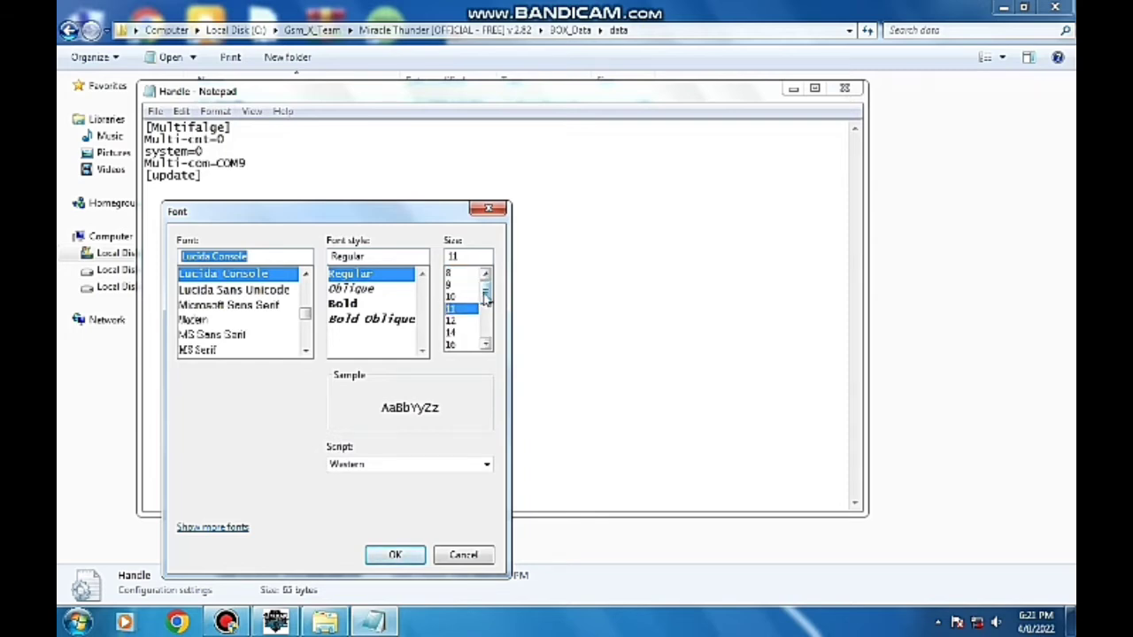
{"action": "left_click", "coordinate": [462, 297]}
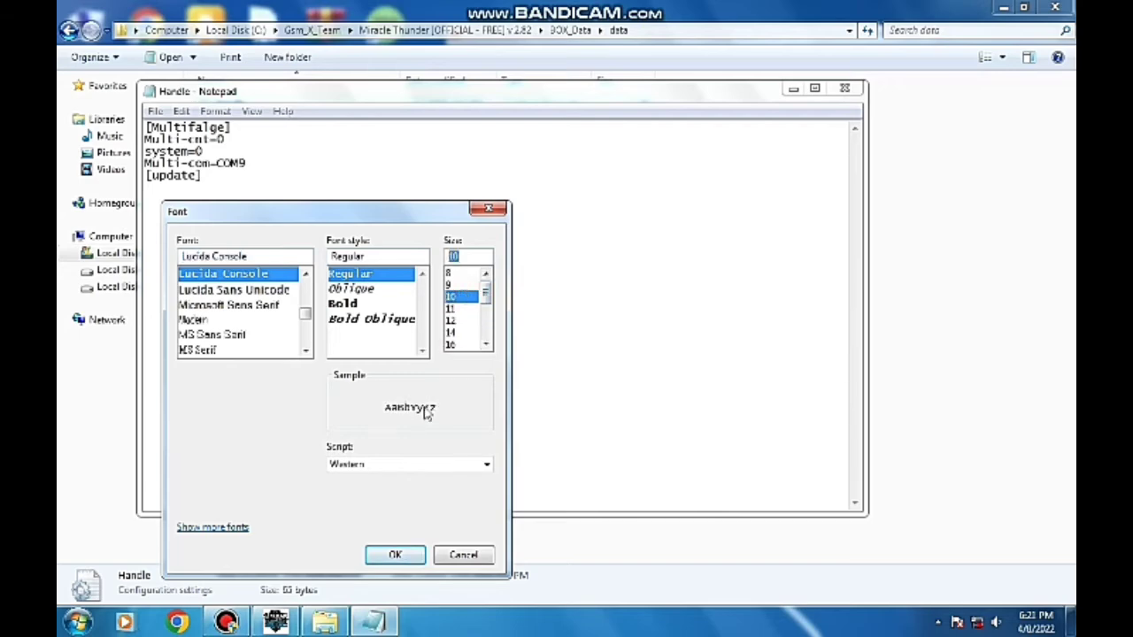
{"action": "left_click", "coordinate": [380, 557]}
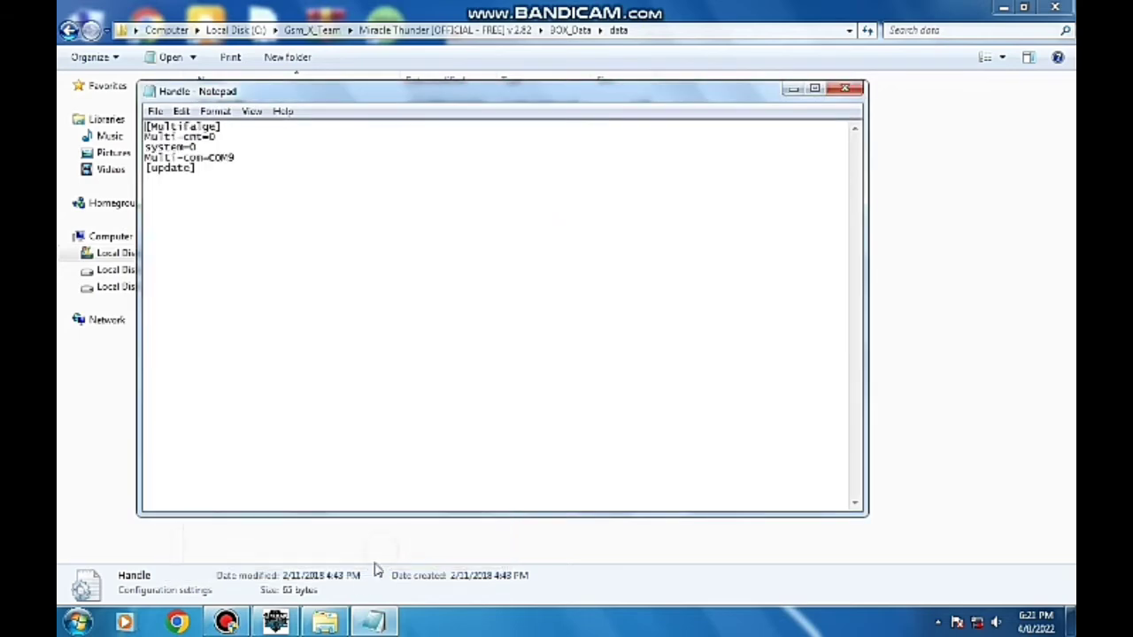
{"action": "left_click", "coordinate": [845, 88]}
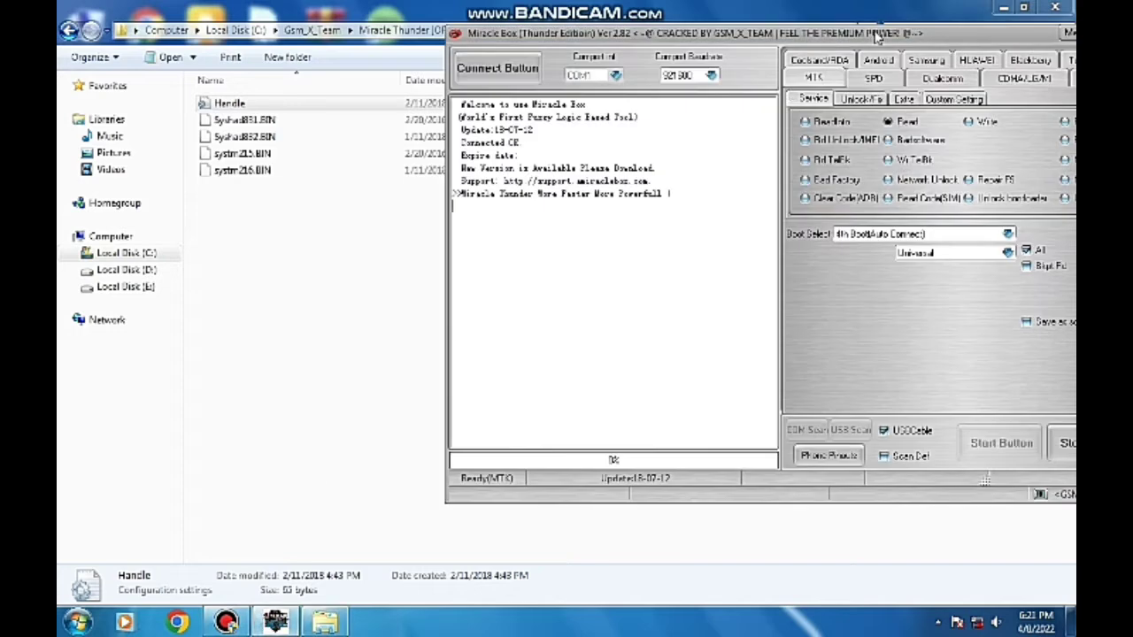
- Reconnect Miracle Box and return to the data folder window
{"action": "left_click", "coordinate": [501, 71]}
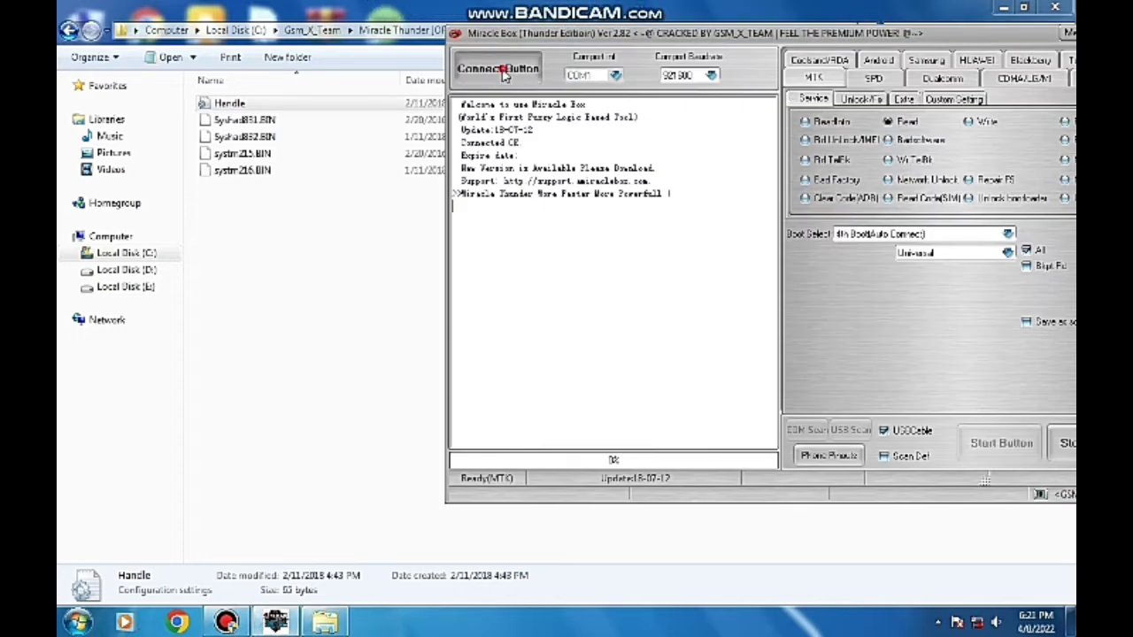
{"action": "left_click", "coordinate": [501, 71]}
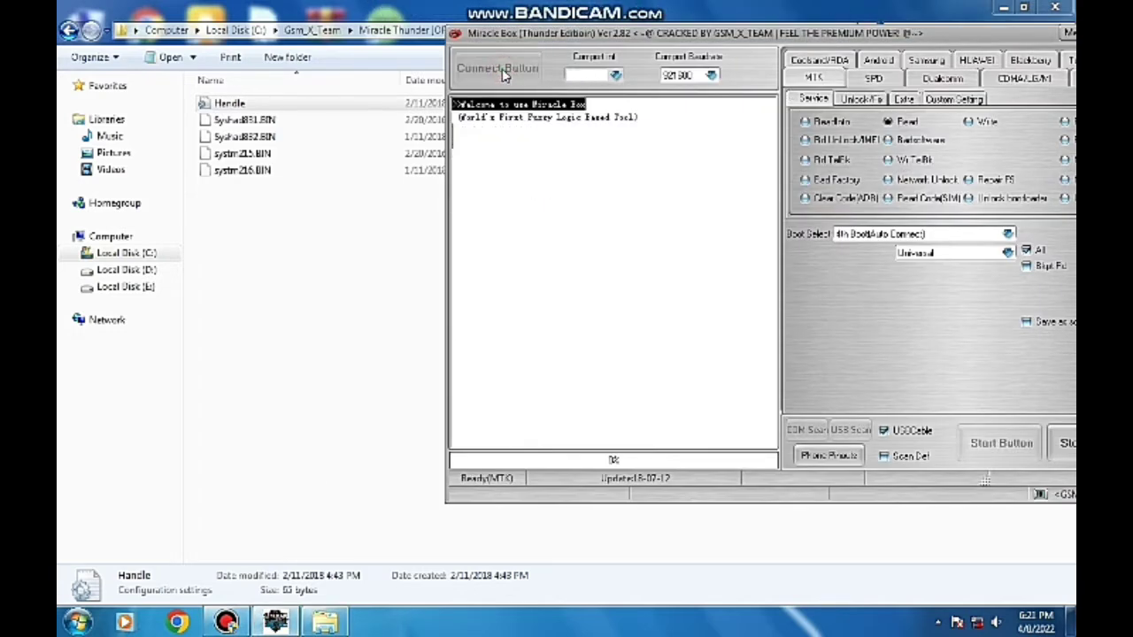
{"action": "left_click", "coordinate": [379, 263]}
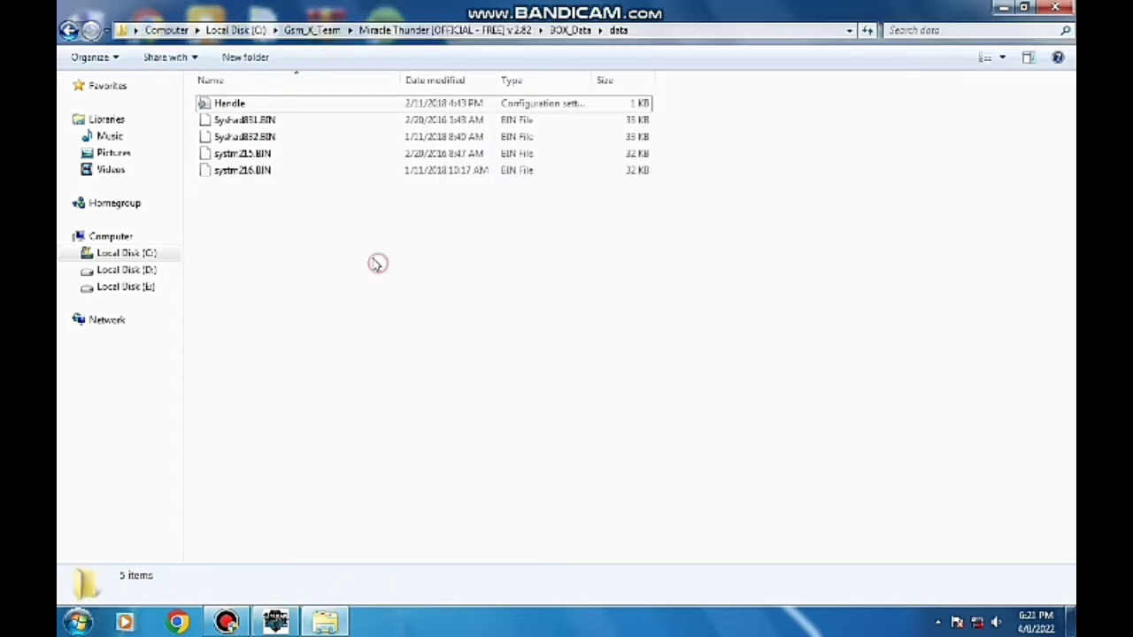
- Reopen the Handle configuration file in the data folder, set the font size to 9 and close it
{"action": "double_click", "coordinate": [316, 105]}
{"action": "left_click", "coordinate": [215, 111]}
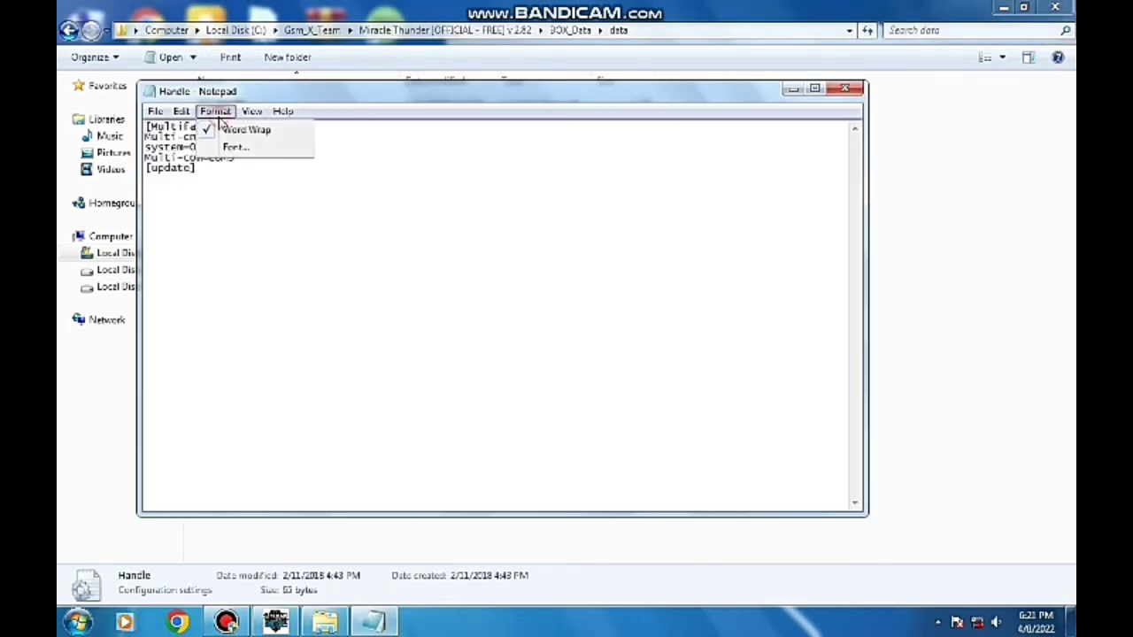
{"action": "left_click", "coordinate": [233, 148]}
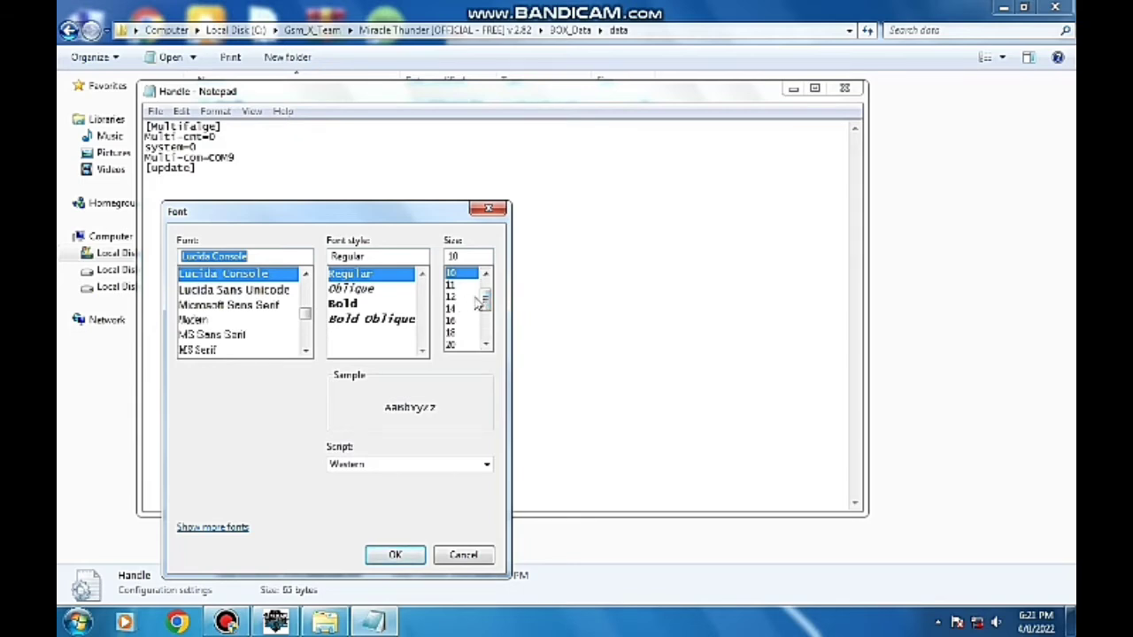
{"action": "scroll", "coordinate": [479, 303], "scroll_direction": "up", "scroll_amount": 2}
{"action": "left_click", "coordinate": [461, 285]}
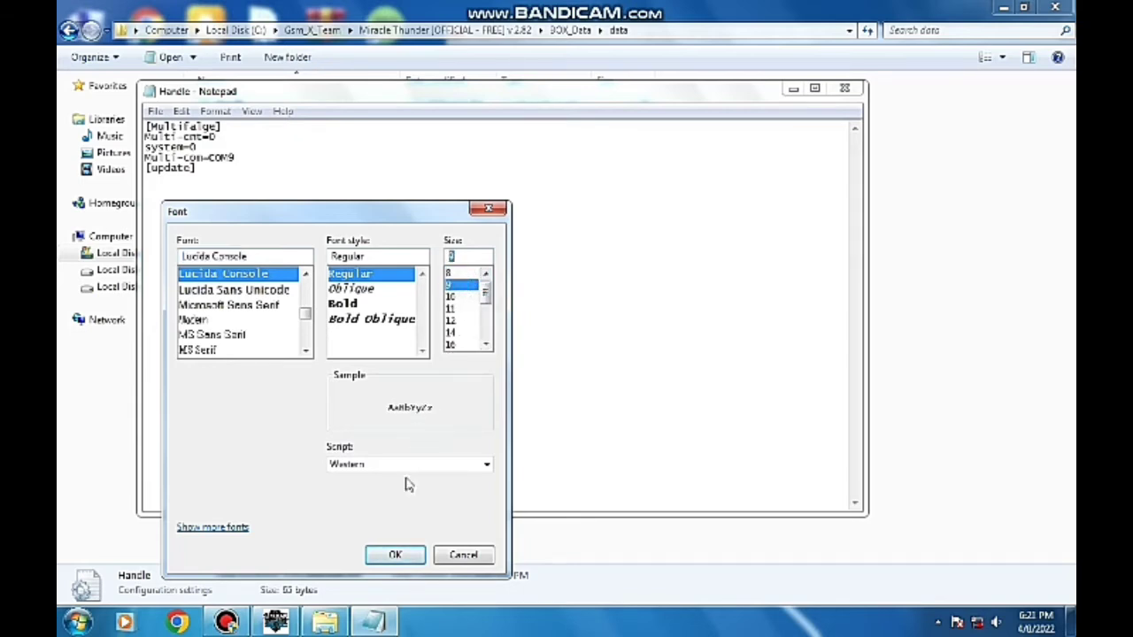
{"action": "left_click", "coordinate": [392, 554]}
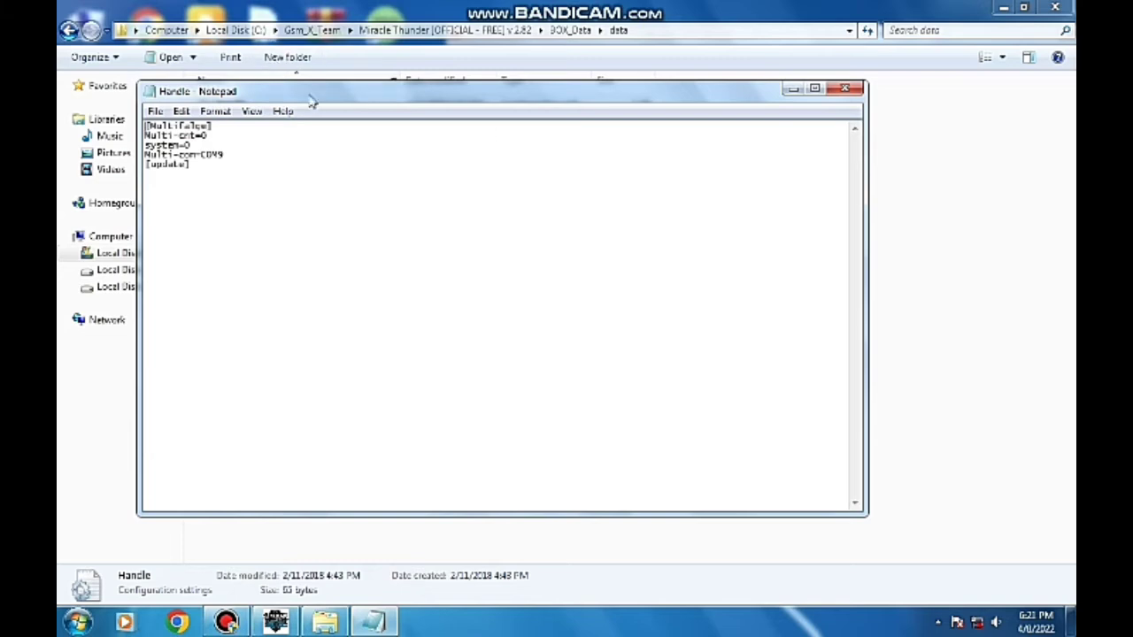
{"action": "left_click", "coordinate": [848, 91]}
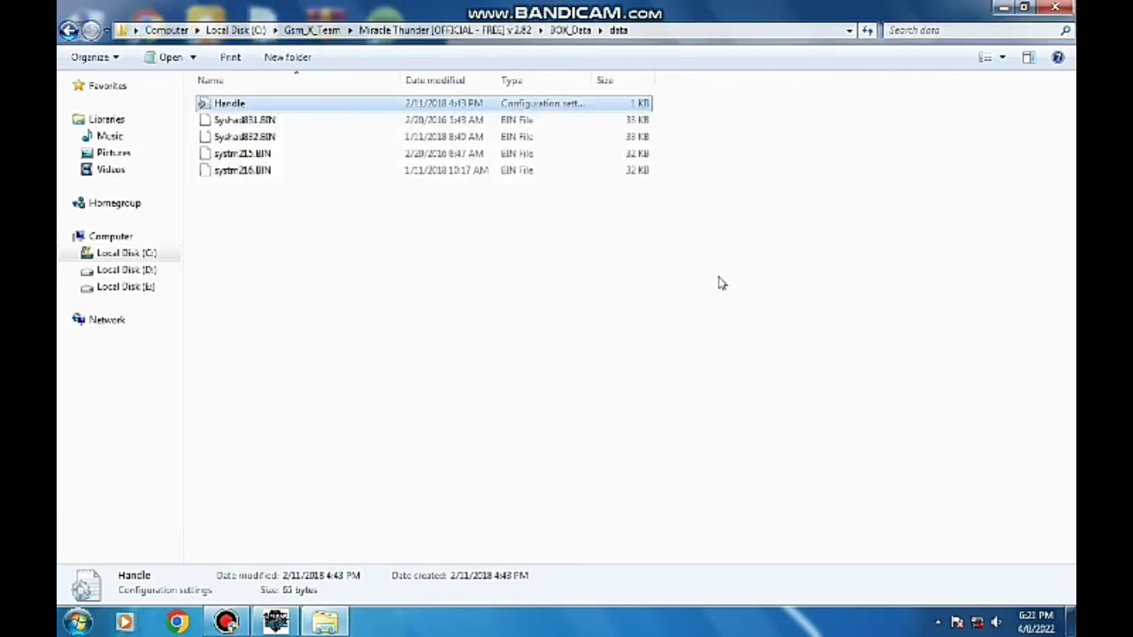
- Switch to Miracle Box and run its connection again
{"action": "left_click", "coordinate": [276, 619]}
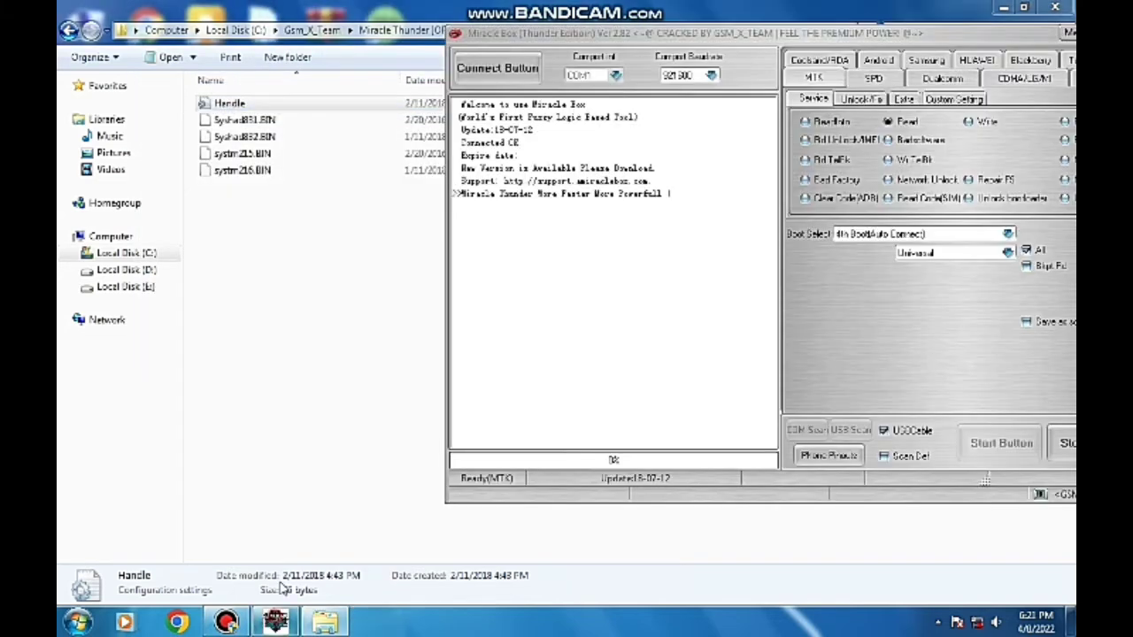
{"action": "left_click", "coordinate": [498, 69]}
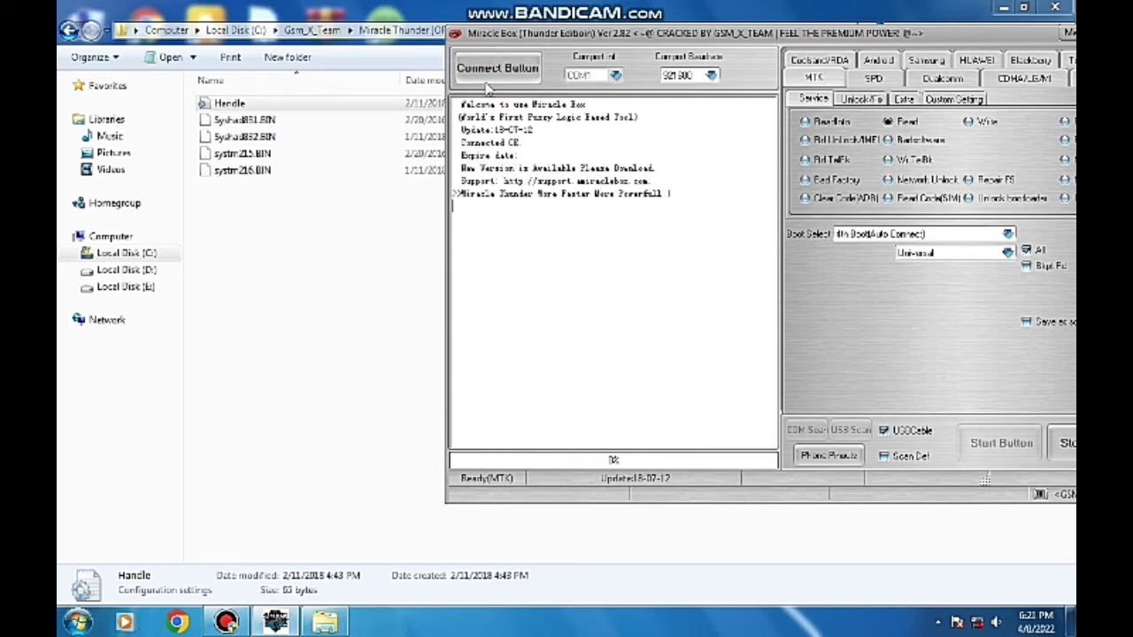
{"action": "left_click", "coordinate": [492, 71]}
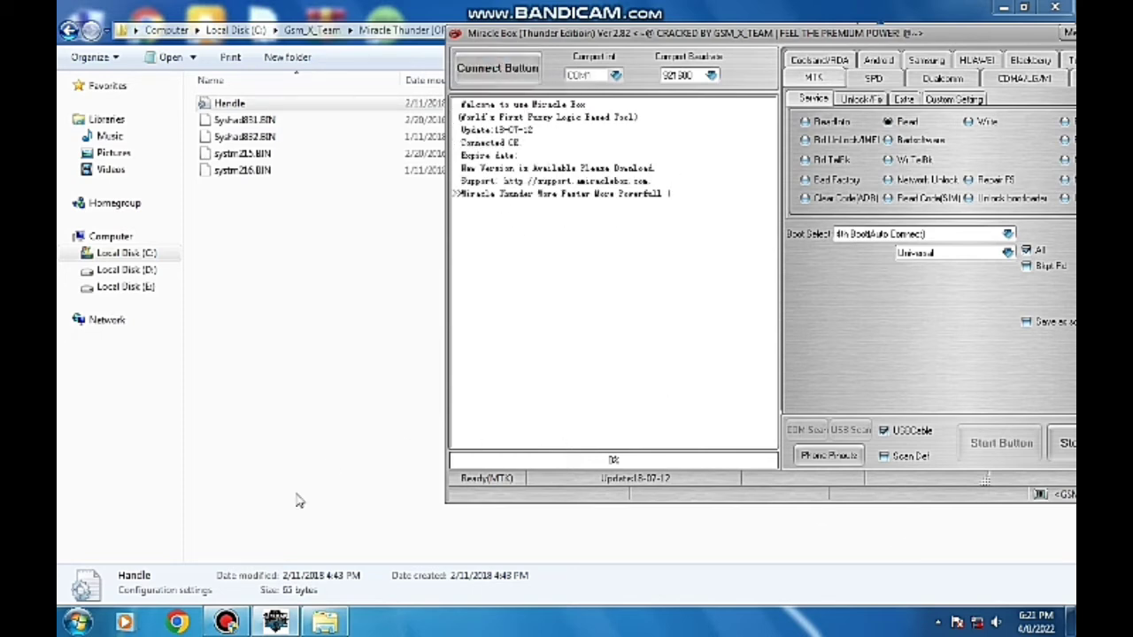
- Open the Handle configuration file in the data folder, set the font size to 14 and close it
{"action": "double_click", "coordinate": [298, 104]}
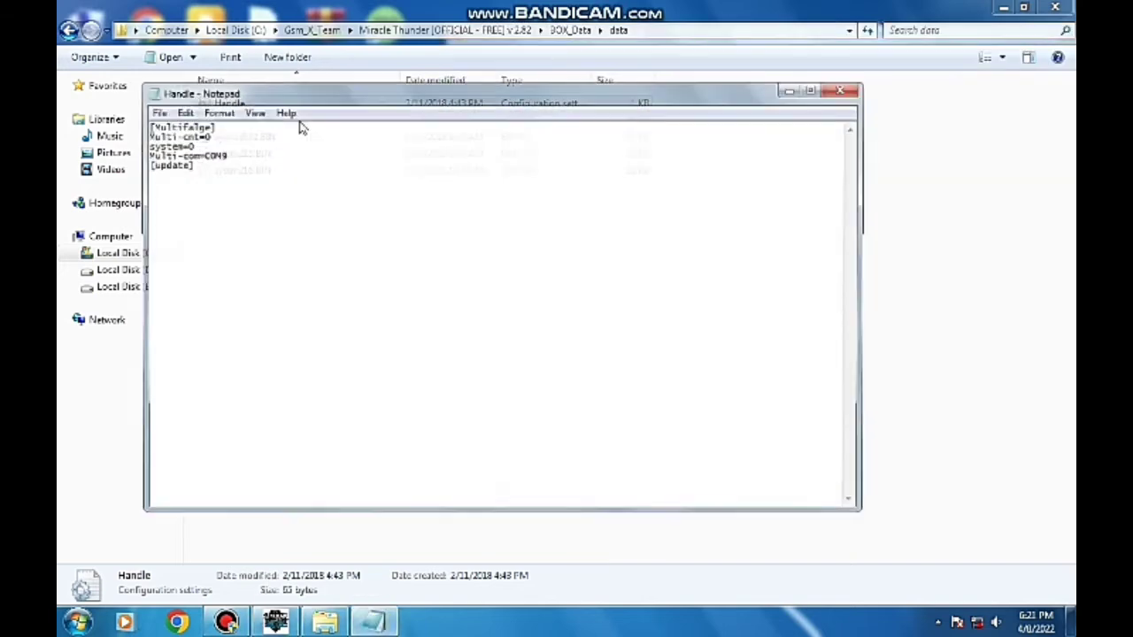
{"action": "left_click", "coordinate": [215, 112]}
{"action": "left_click", "coordinate": [234, 146]}
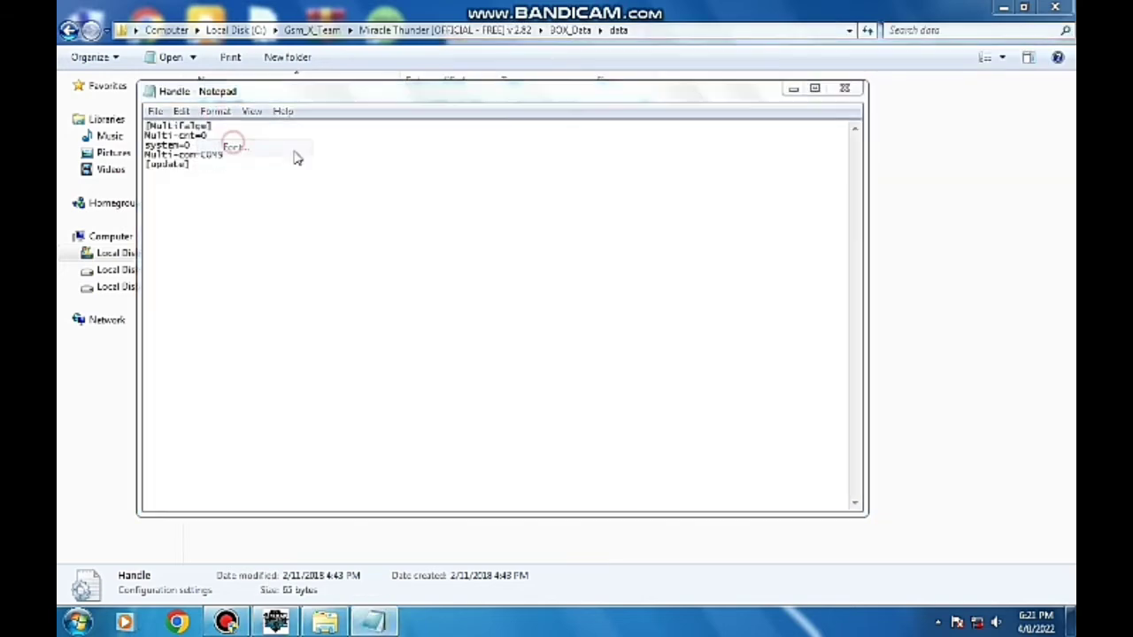
{"action": "left_click_drag", "start_coordinate": [486, 299], "coordinate": [494, 276]}
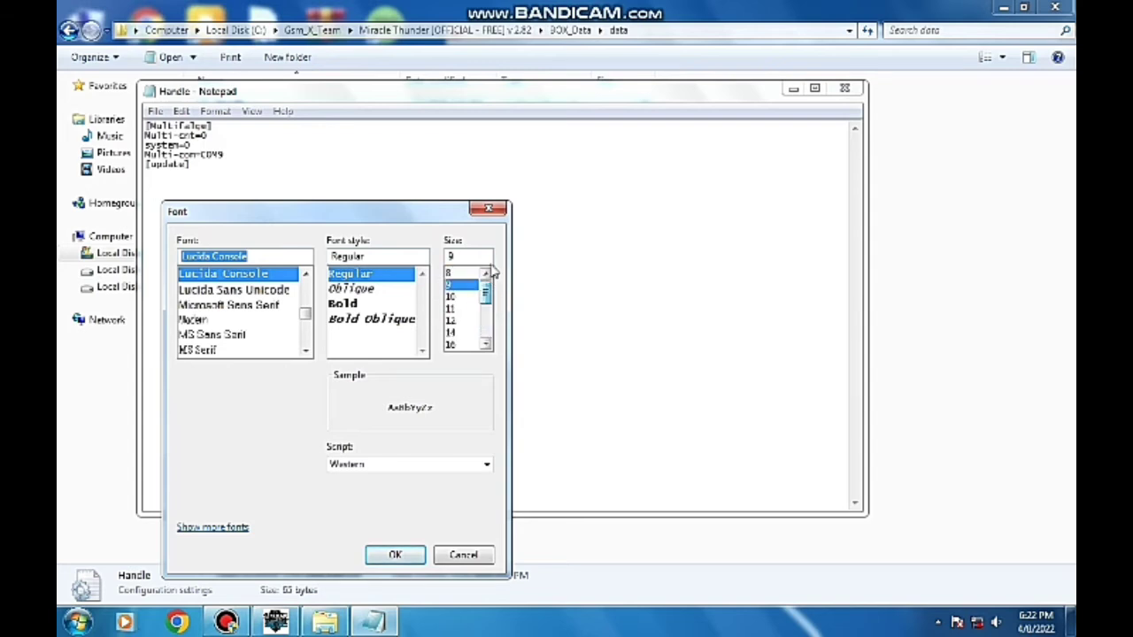
{"action": "left_click", "coordinate": [461, 321]}
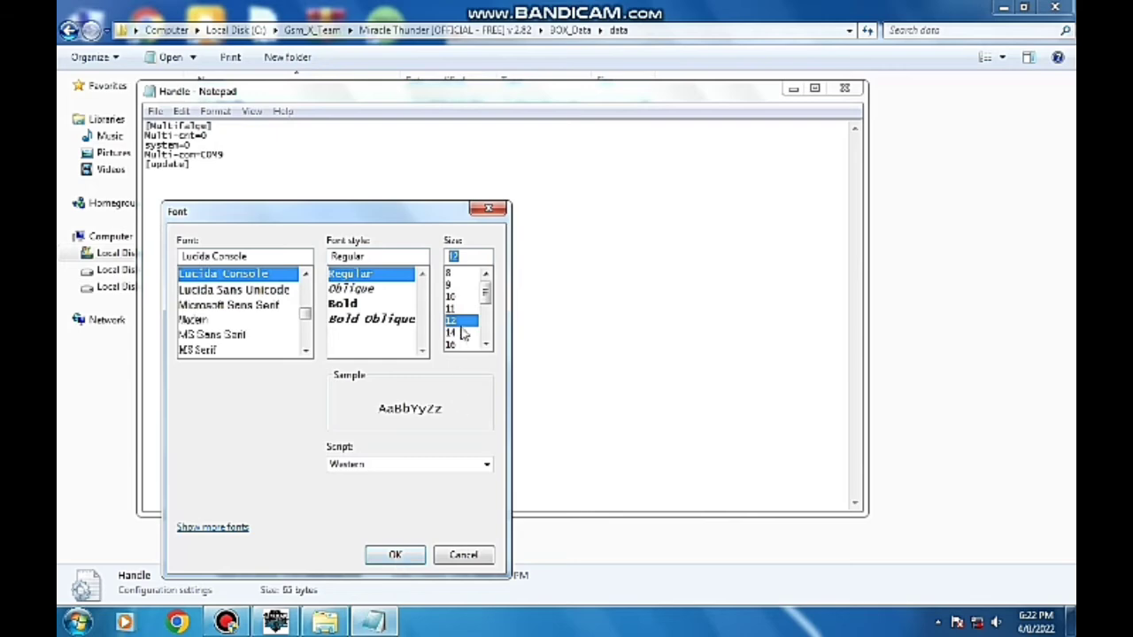
{"action": "left_click", "coordinate": [460, 333]}
{"action": "left_click", "coordinate": [394, 554]}
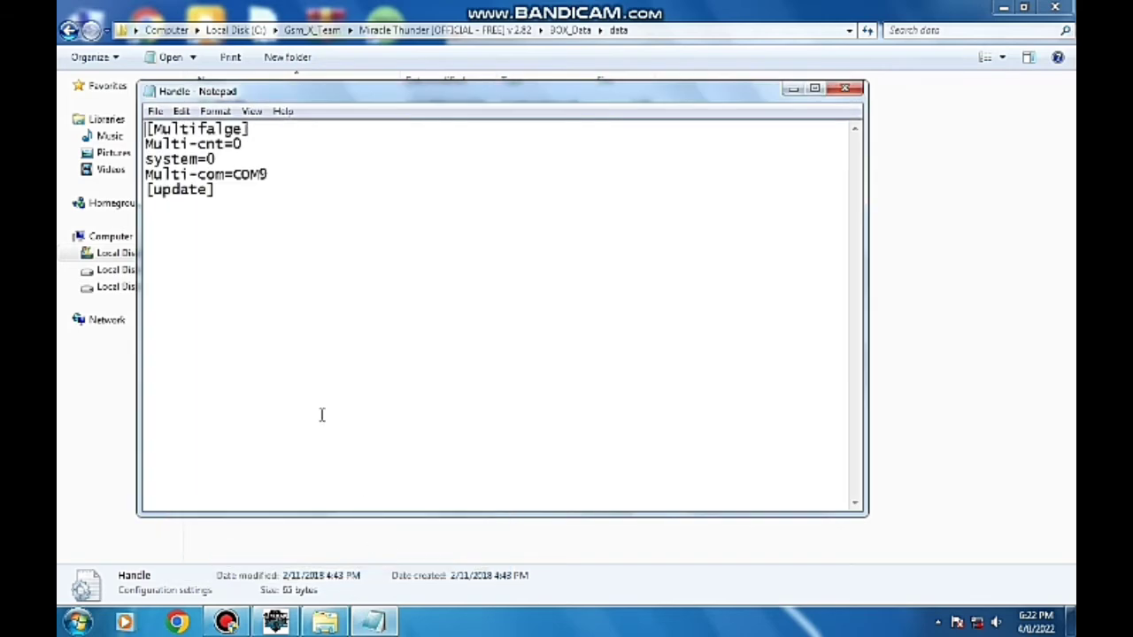
{"action": "left_click", "coordinate": [844, 88]}
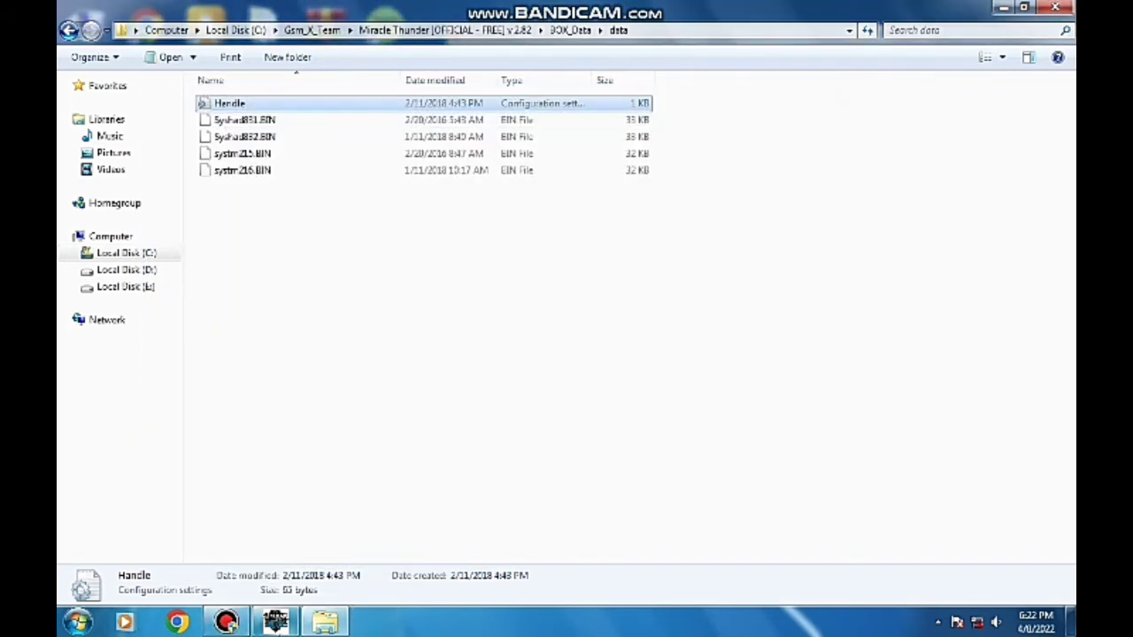
- Connect Miracle Box once more and put its window away to get back to the data folder
{"action": "left_click", "coordinate": [498, 67]}
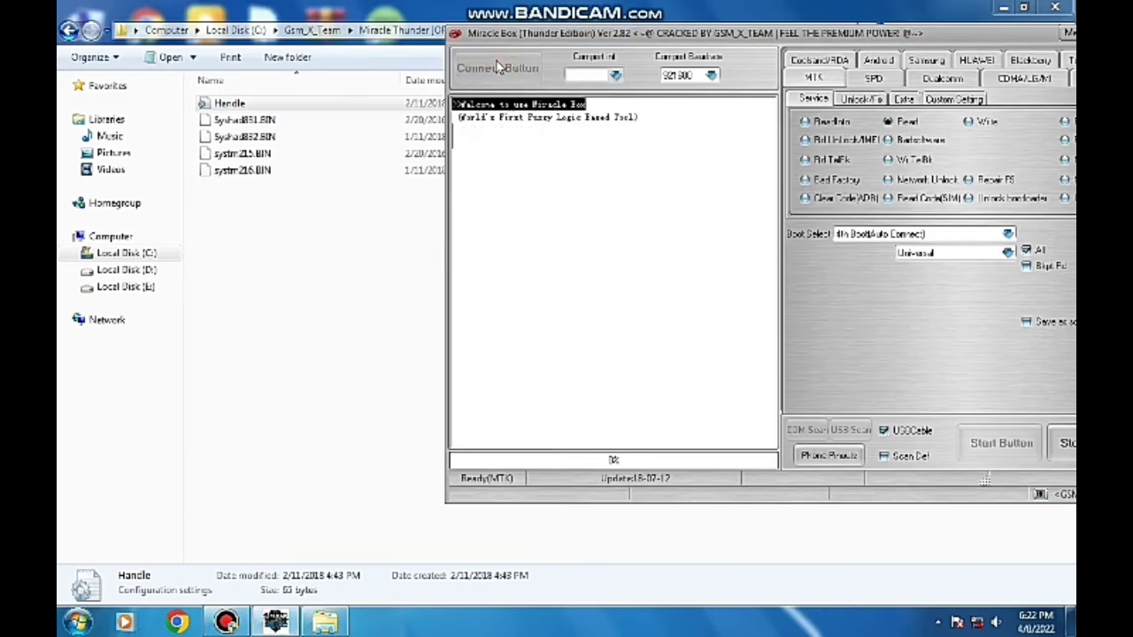
{"action": "left_click", "coordinate": [498, 67]}
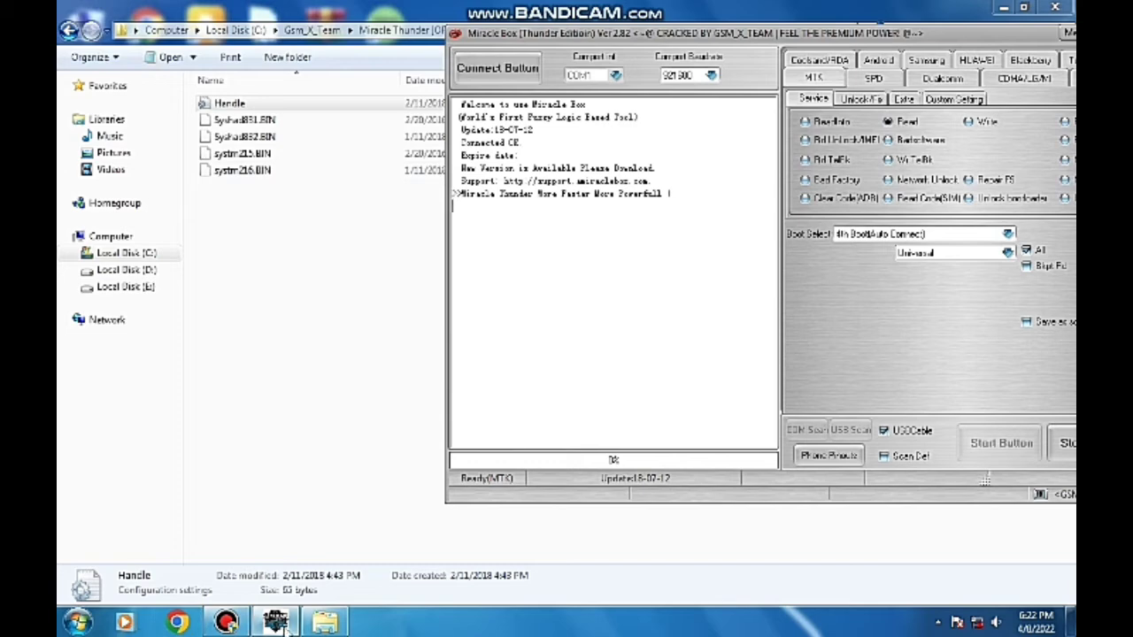
{"action": "key", "text": "alt+F4"}
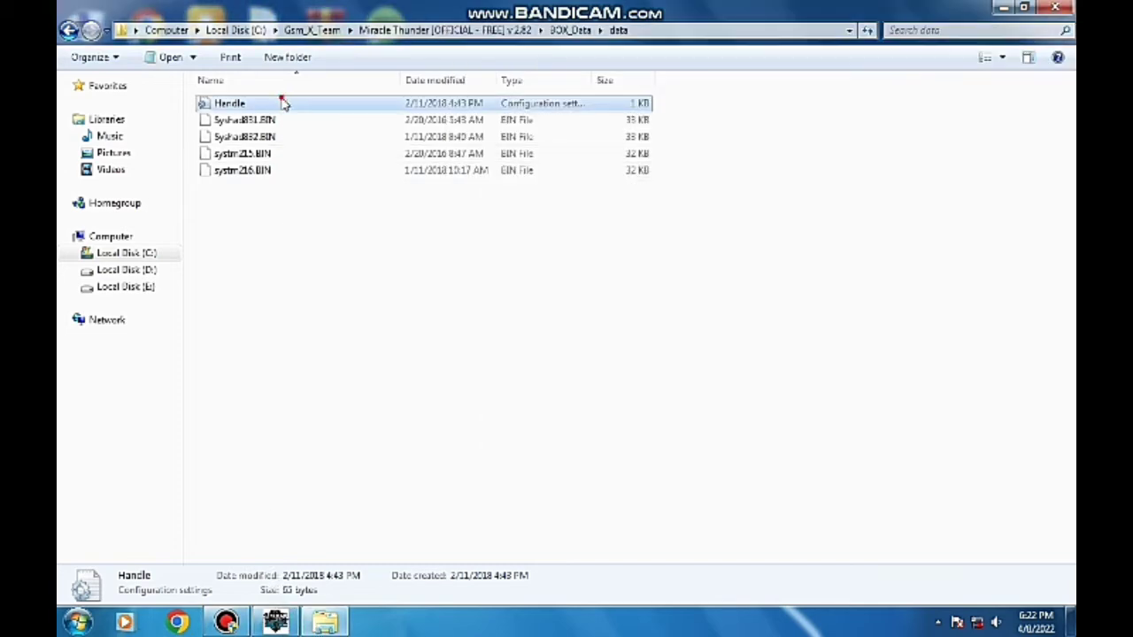
- Open the data folder's Handle configuration file, set the font to Lucida Console Regular size 9 and close it
{"action": "double_click", "coordinate": [284, 103]}
{"action": "left_click", "coordinate": [217, 111]}
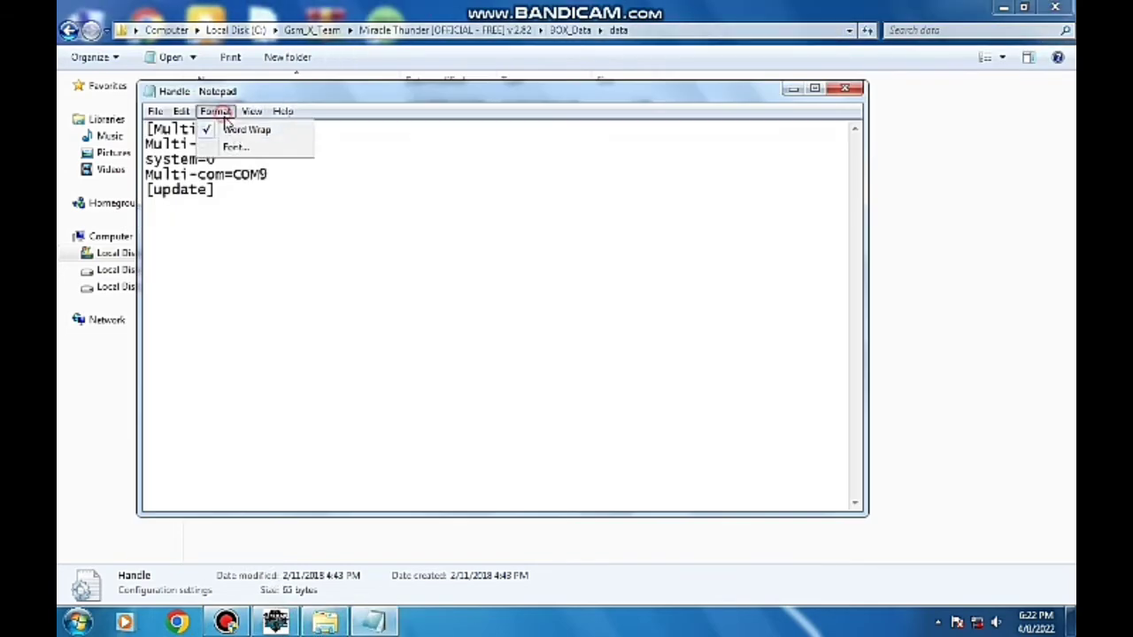
{"action": "left_click", "coordinate": [235, 146]}
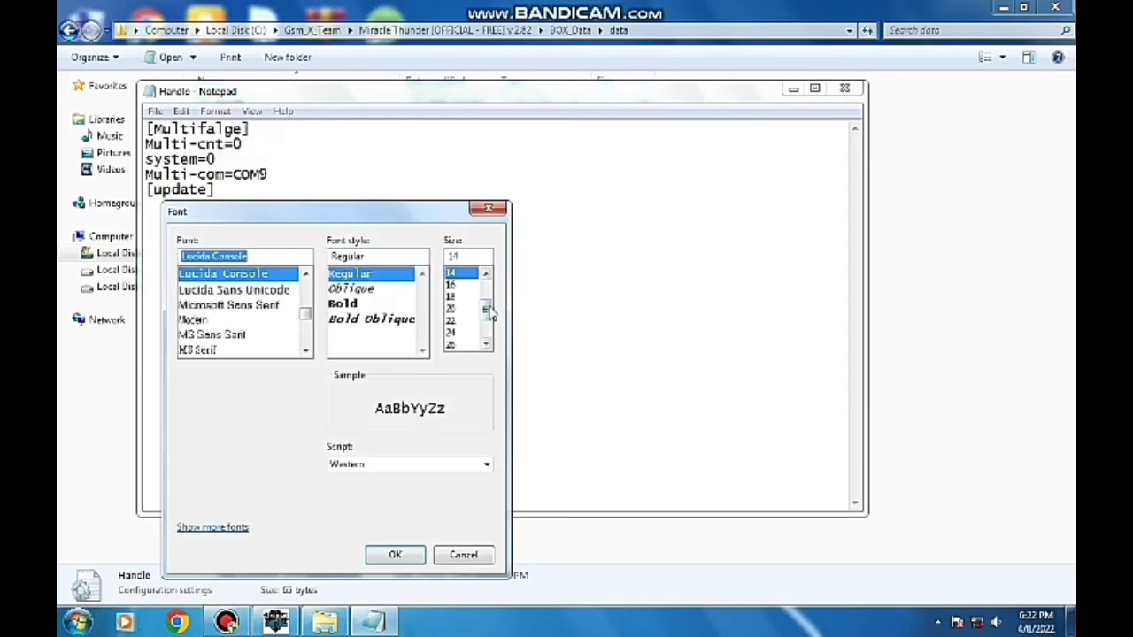
{"action": "left_click_drag", "start_coordinate": [488, 310], "coordinate": [486, 289]}
{"action": "left_click", "coordinate": [460, 297]}
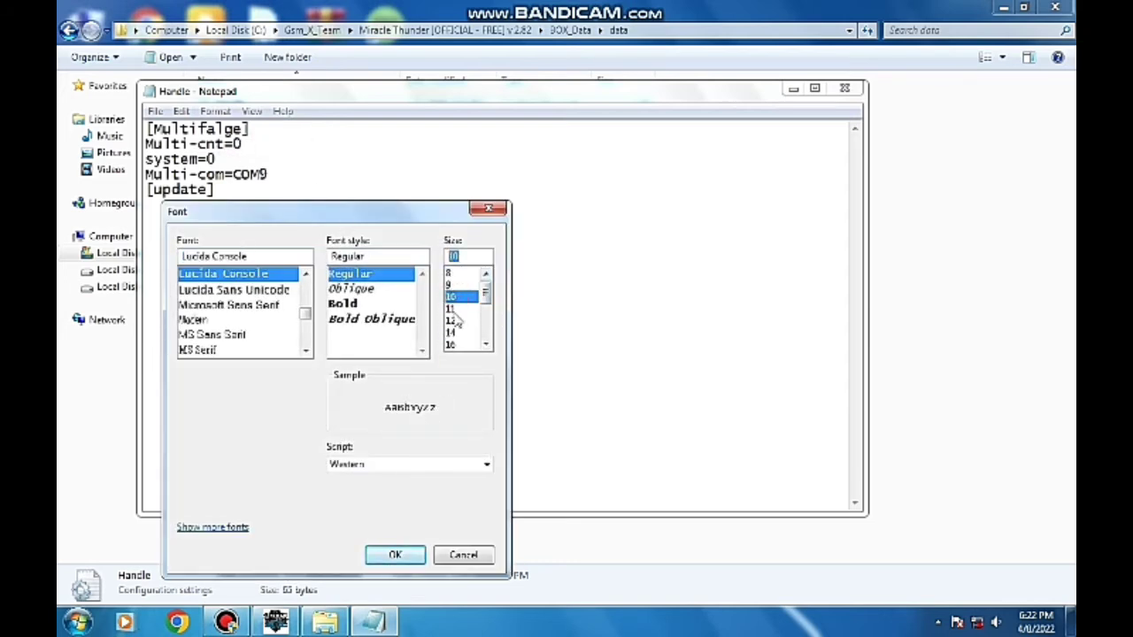
{"action": "left_click", "coordinate": [454, 285]}
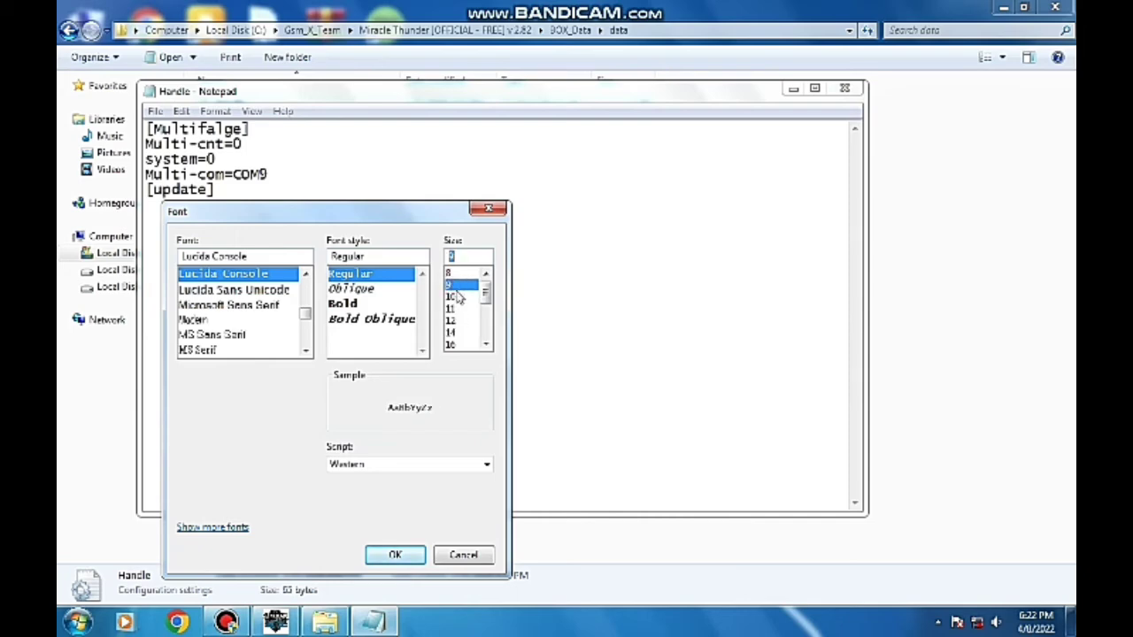
{"action": "left_click", "coordinate": [395, 555]}
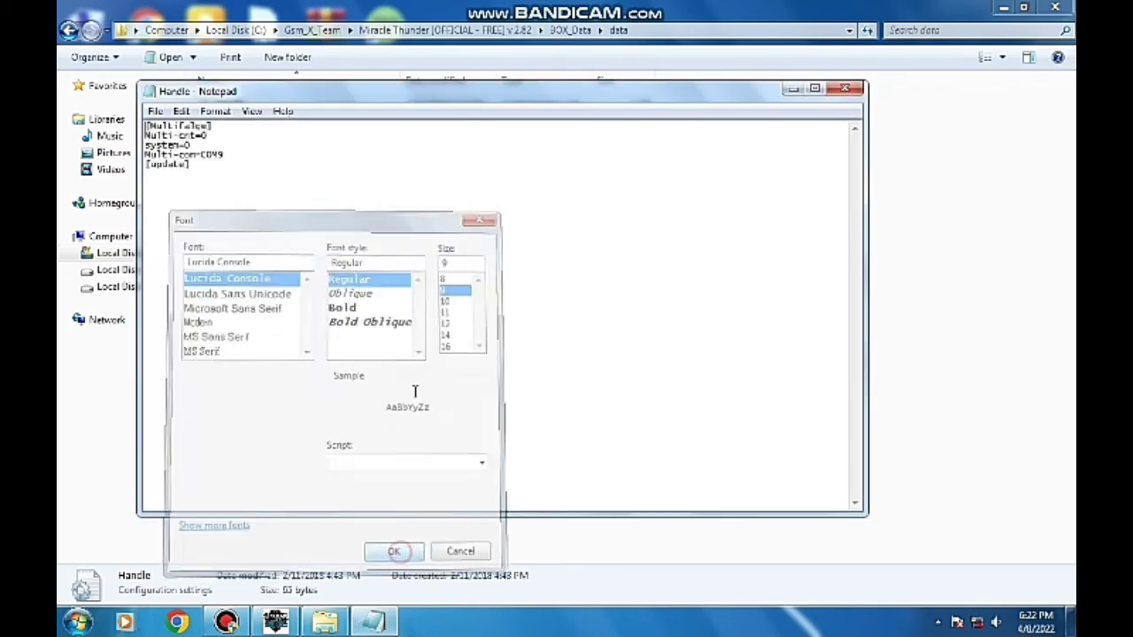
{"action": "left_click", "coordinate": [845, 92]}
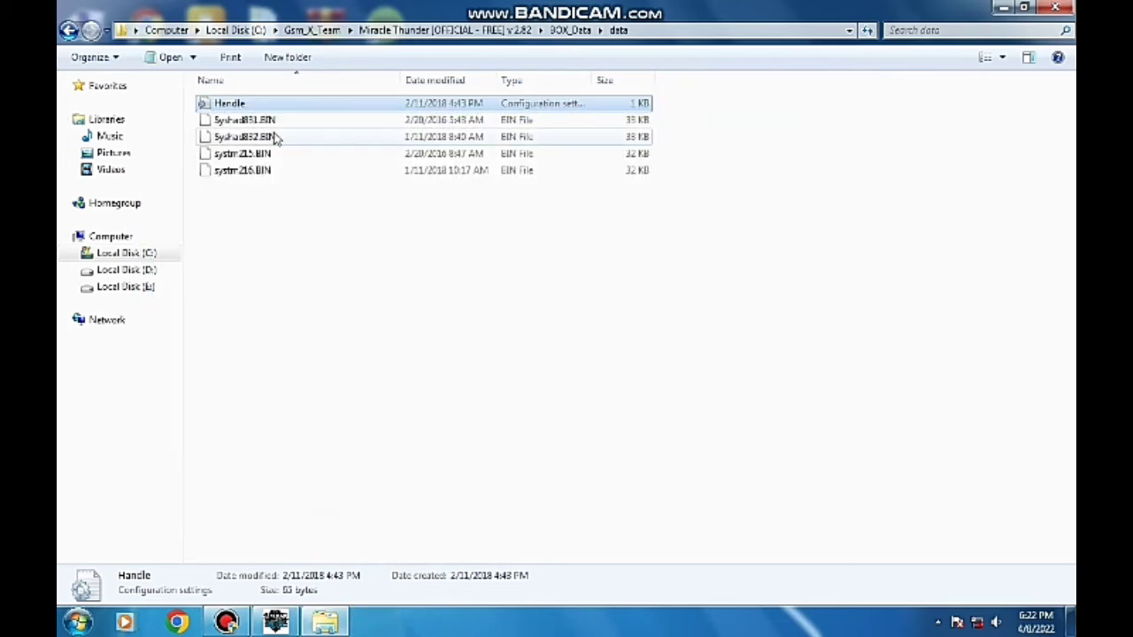
- Go back to the BOX_Data folder, open its Handle configuration file, save it and close it
{"action": "left_click", "coordinate": [69, 30]}
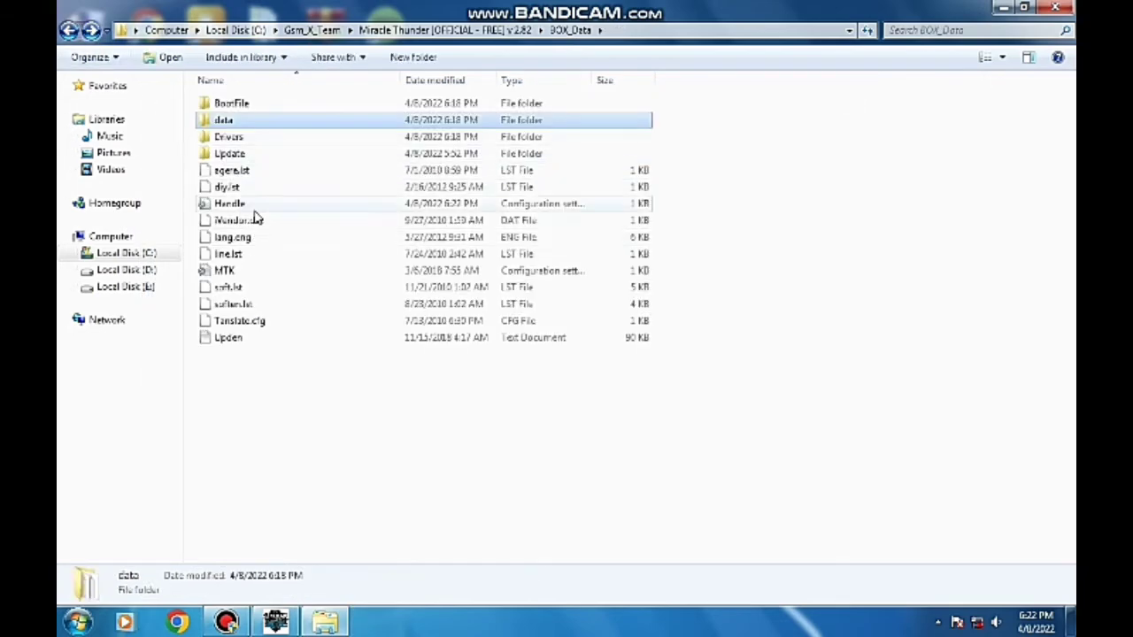
{"action": "double_click", "coordinate": [253, 220]}
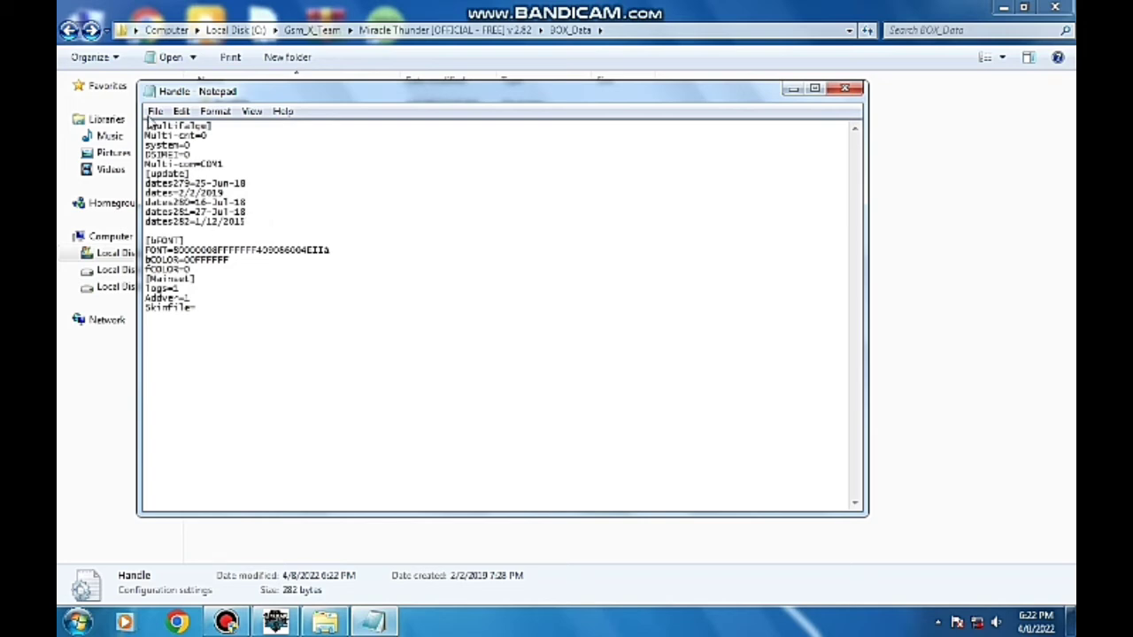
{"action": "left_click", "coordinate": [155, 110]}
{"action": "left_click", "coordinate": [182, 162]}
{"action": "left_click", "coordinate": [832, 97]}
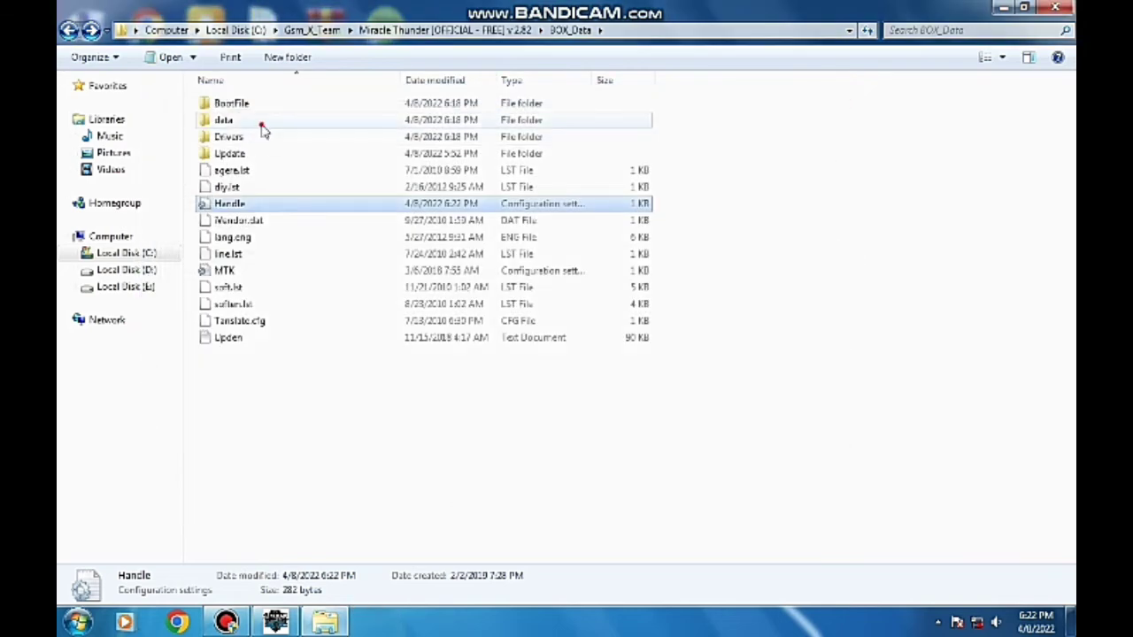
- Open the data folder, try to connect Miracle Box again and return to the folder window
{"action": "double_click", "coordinate": [259, 121]}
{"action": "left_click", "coordinate": [275, 622]}
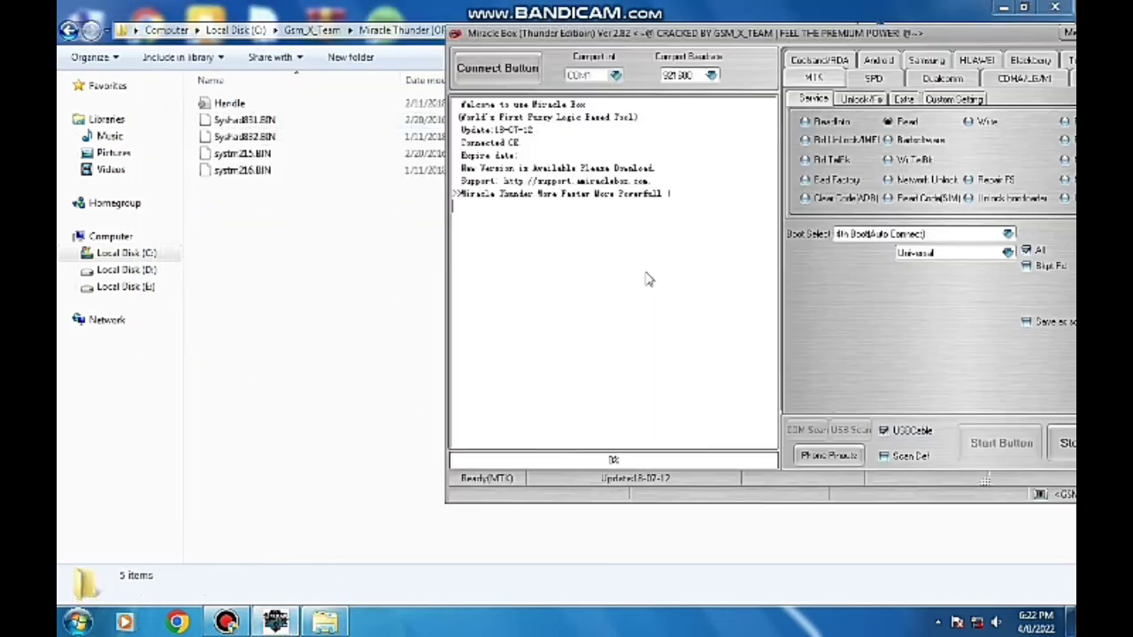
{"action": "left_click", "coordinate": [494, 69]}
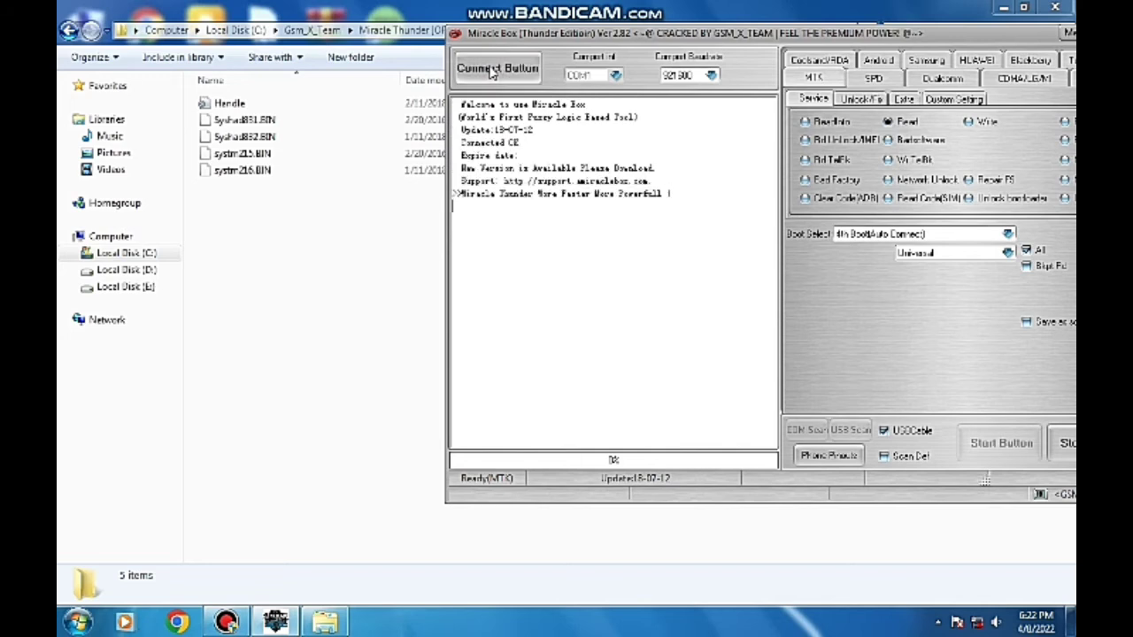
{"action": "left_click", "coordinate": [492, 70]}
{"action": "left_click", "coordinate": [493, 70]}
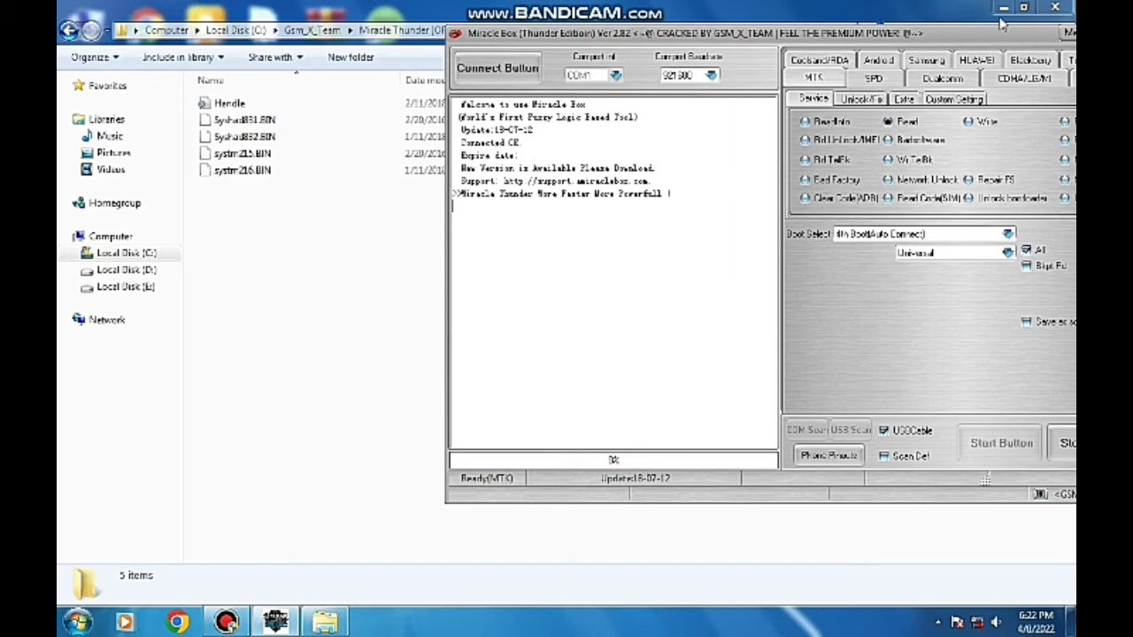
{"action": "left_click", "coordinate": [270, 251]}
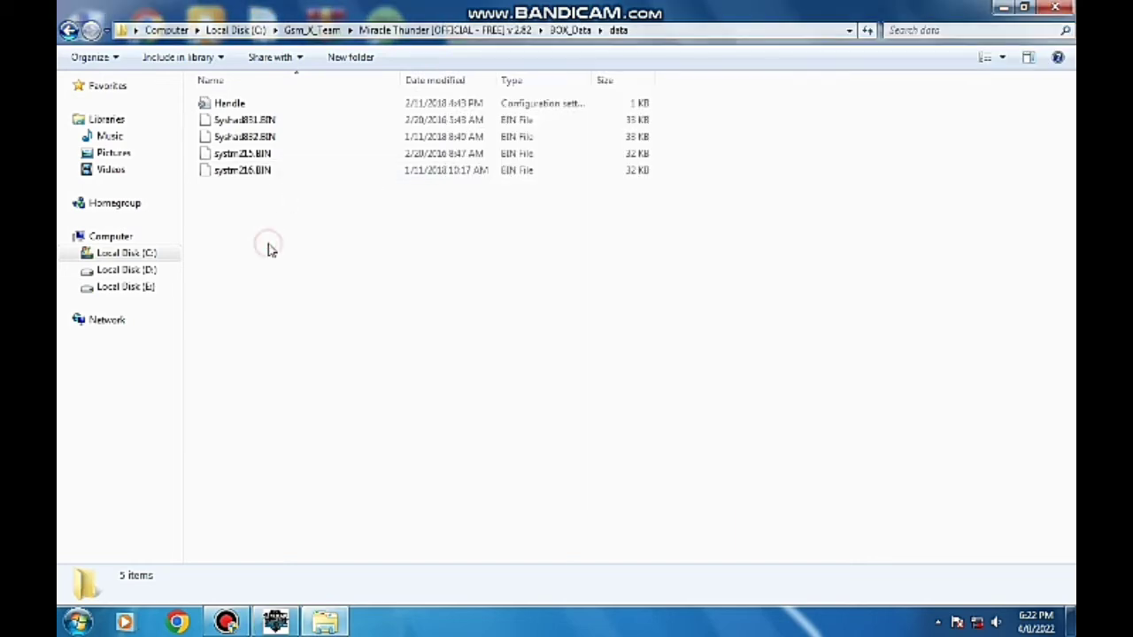
- Open the data folder's Handle configuration file, reapply the Lucida Console Regular font at size 9 and close the file
{"action": "double_click", "coordinate": [257, 104]}
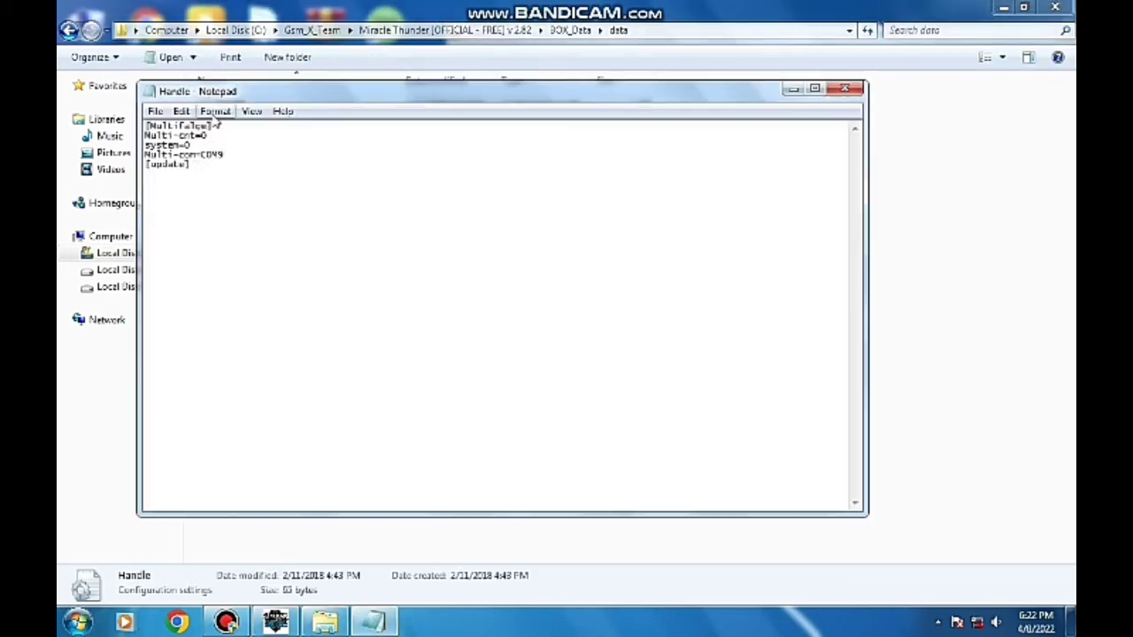
{"action": "left_click", "coordinate": [215, 112]}
{"action": "left_click", "coordinate": [234, 143]}
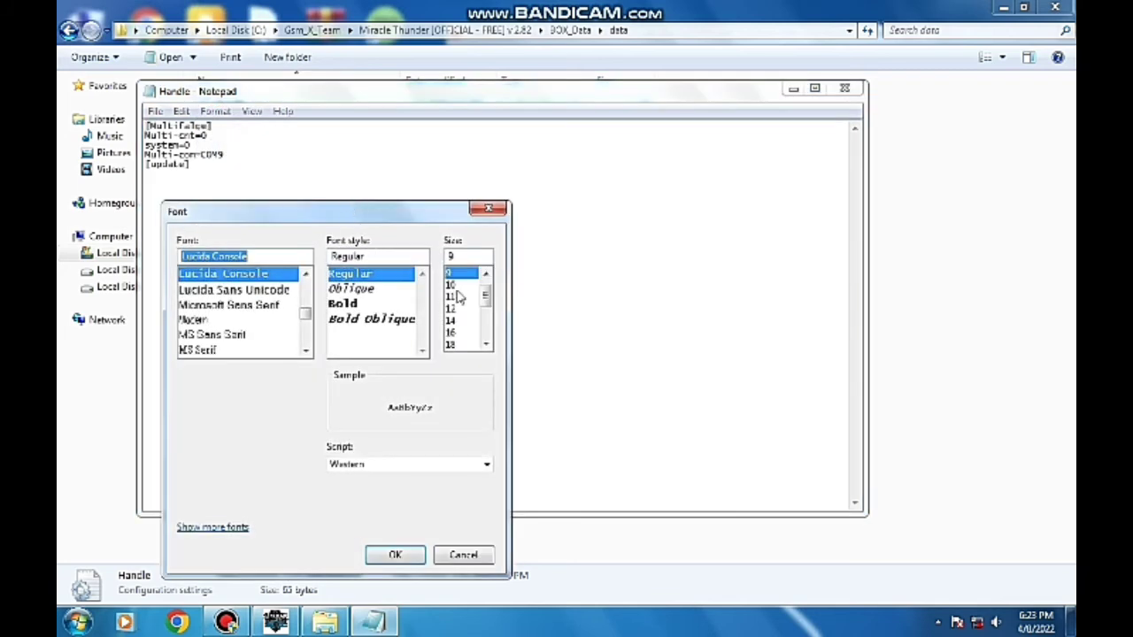
{"action": "left_click_drag", "start_coordinate": [485, 298], "coordinate": [484, 280]}
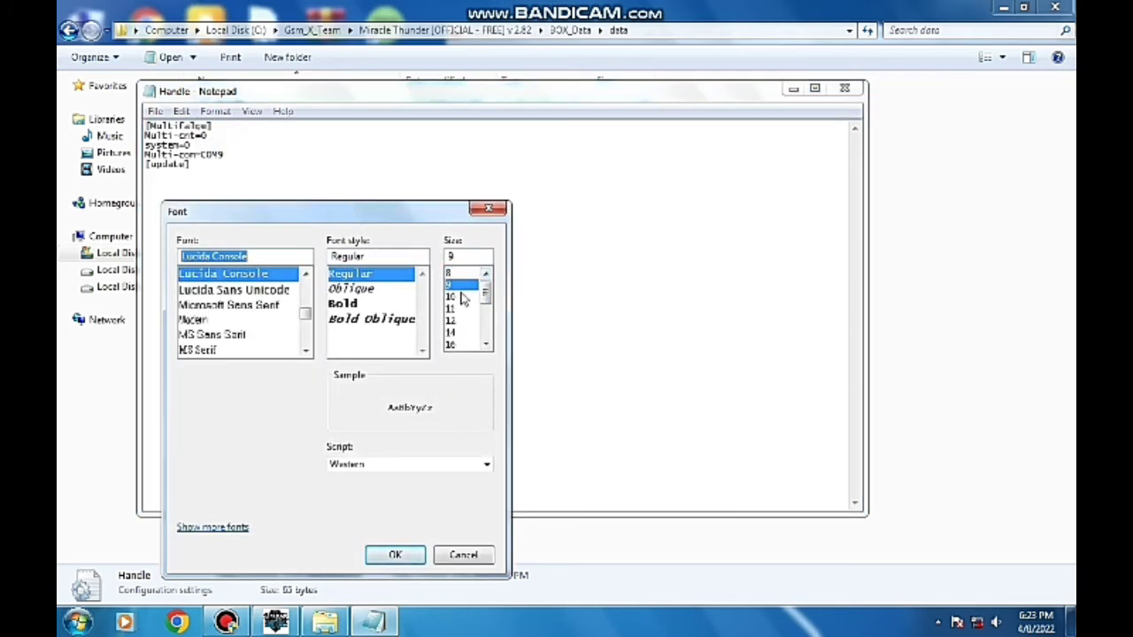
{"action": "left_click", "coordinate": [396, 555]}
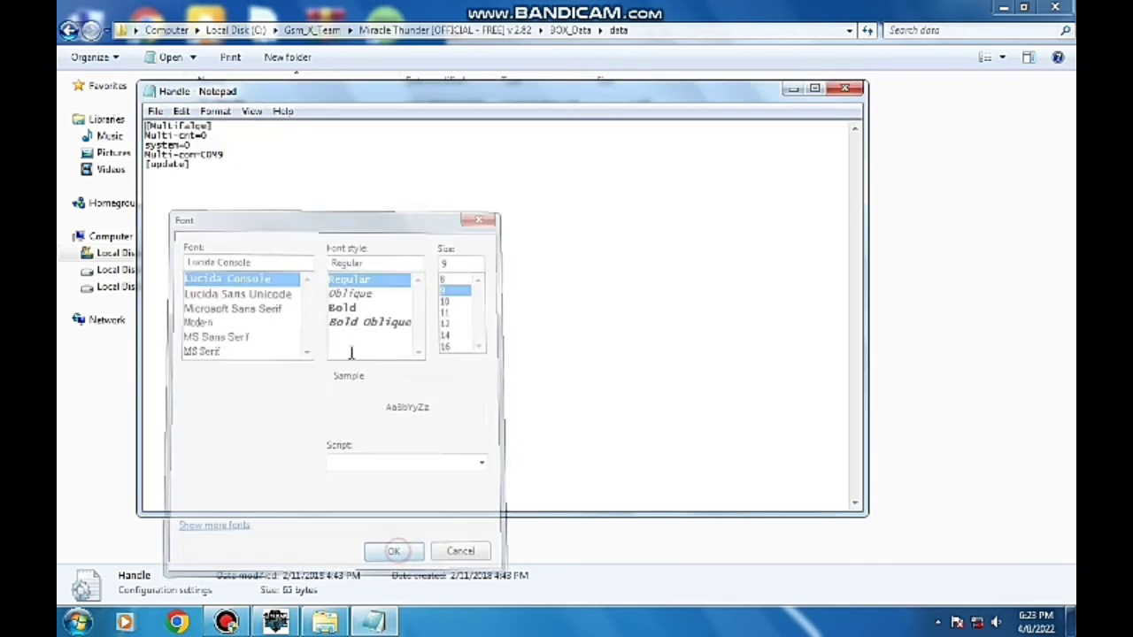
{"action": "left_click", "coordinate": [845, 88]}
- In the BOX_Data folder's Handle configuration file, set the dates282 entry to 1/12/2022, save the file and close it
{"action": "left_click", "coordinate": [69, 30]}
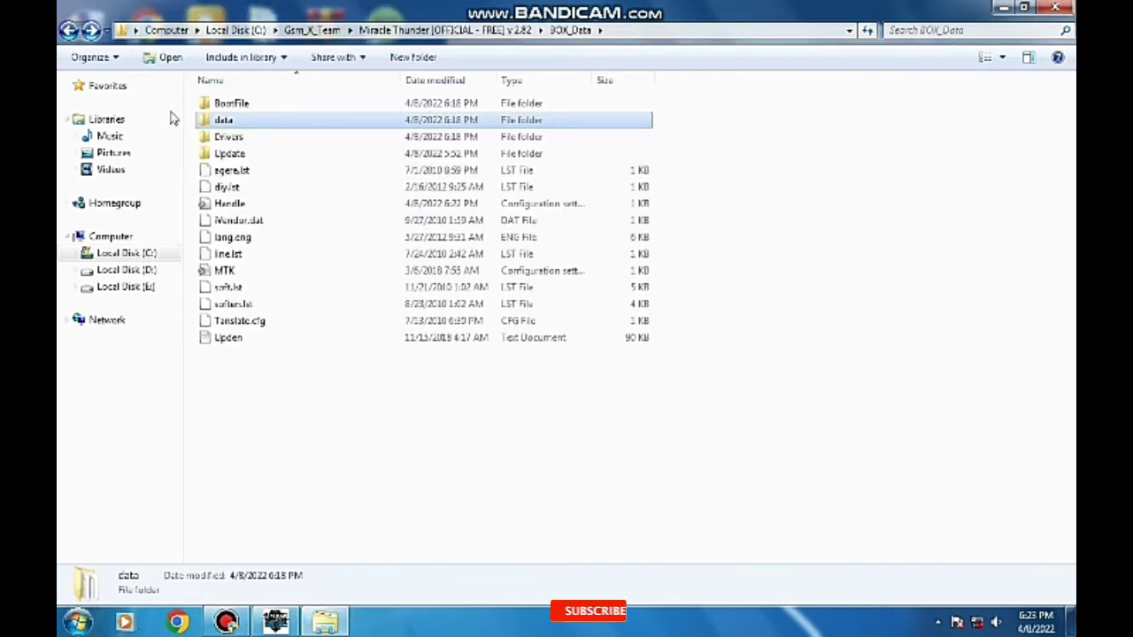
{"action": "double_click", "coordinate": [256, 212]}
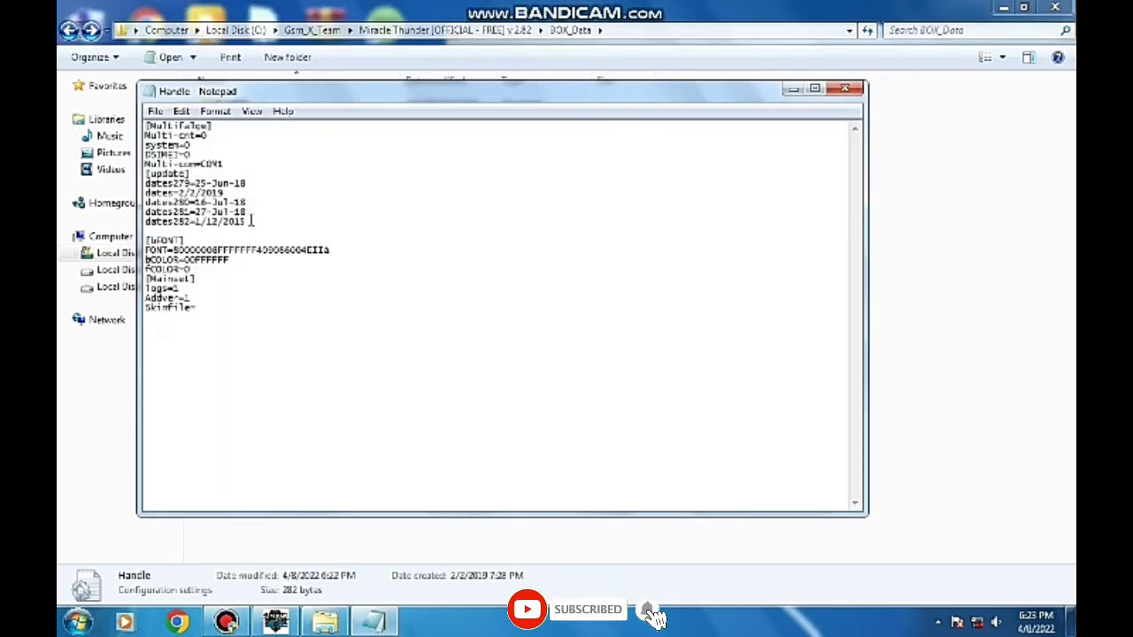
{"action": "left_click", "coordinate": [253, 223]}
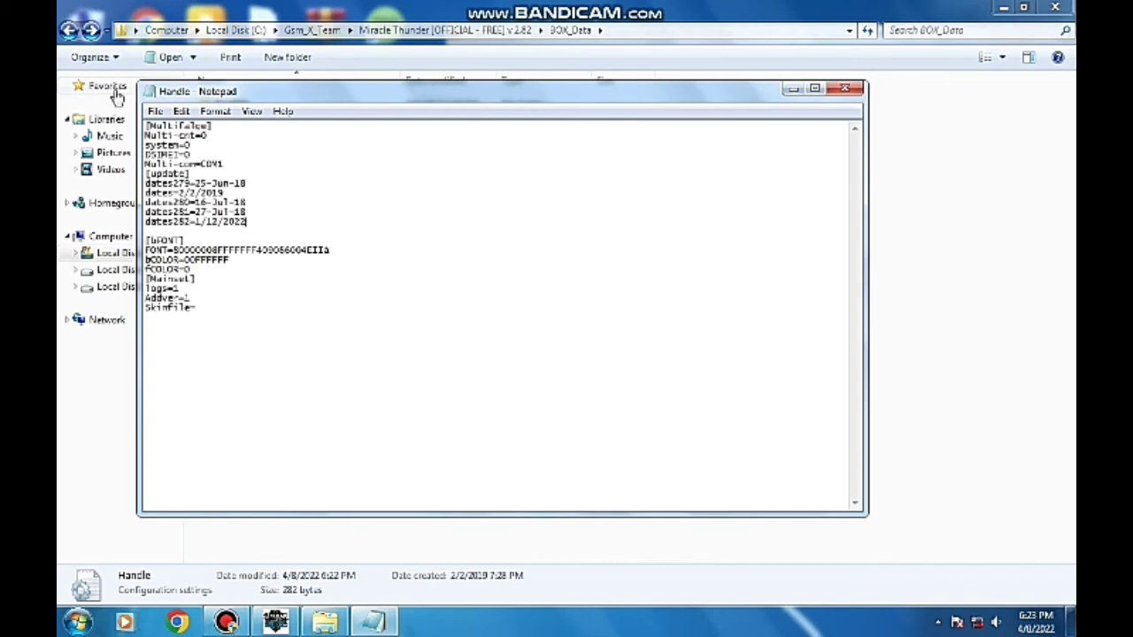
{"action": "left_click", "coordinate": [155, 113]}
{"action": "left_click", "coordinate": [180, 164]}
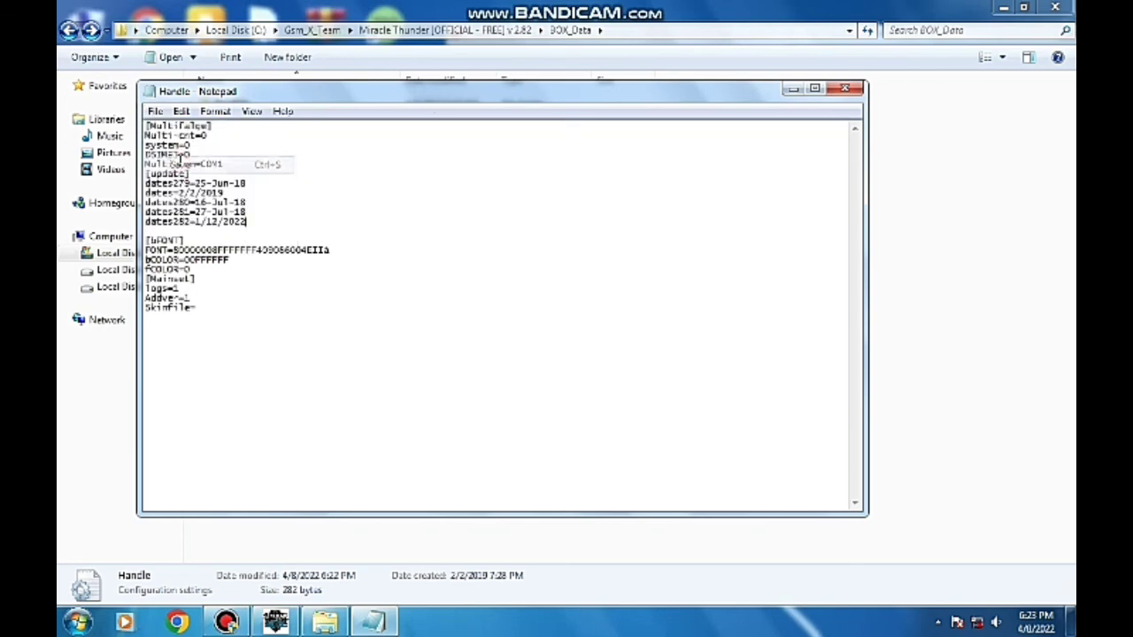
{"action": "left_click", "coordinate": [847, 91]}
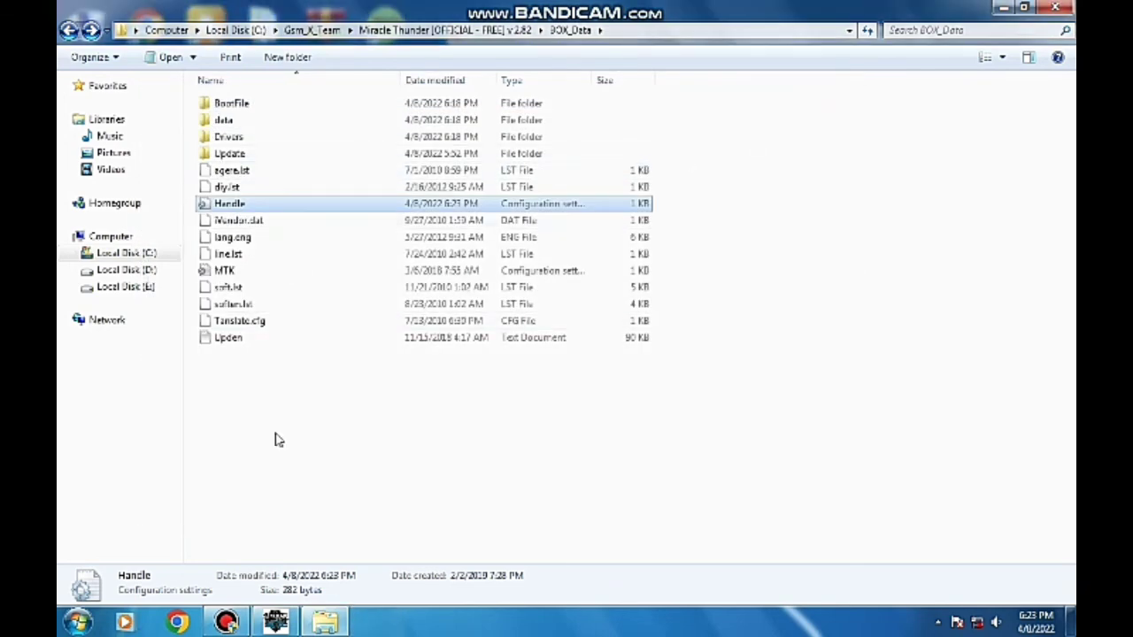
- Connect Miracle Box with the updated configuration and move its window so that all of it is in view
{"action": "left_click", "coordinate": [278, 620]}
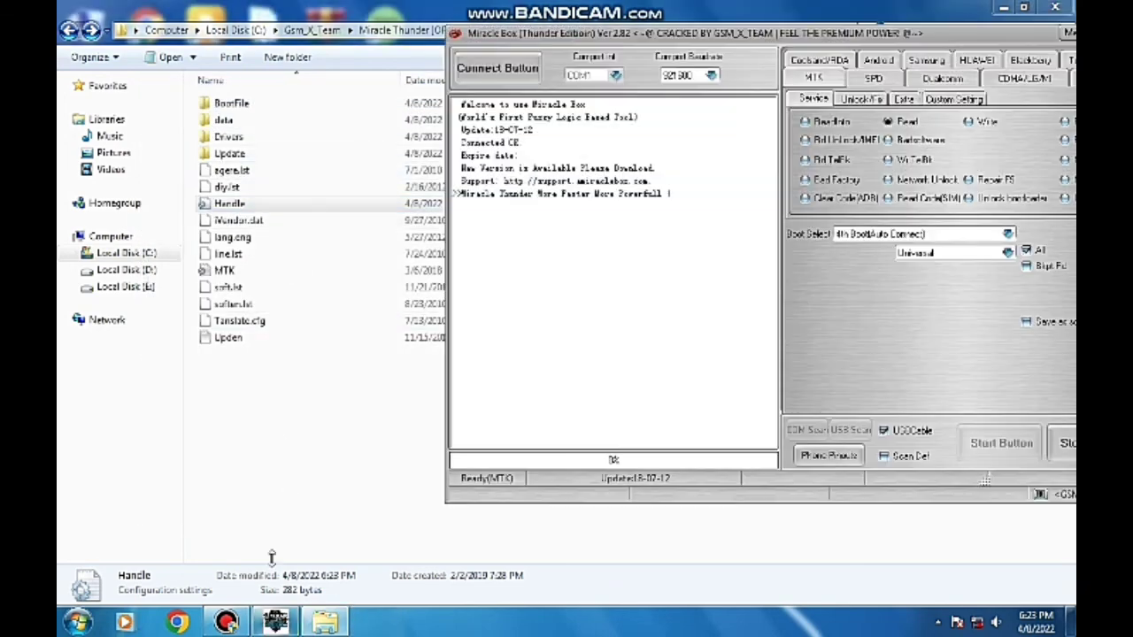
{"action": "left_click", "coordinate": [489, 70]}
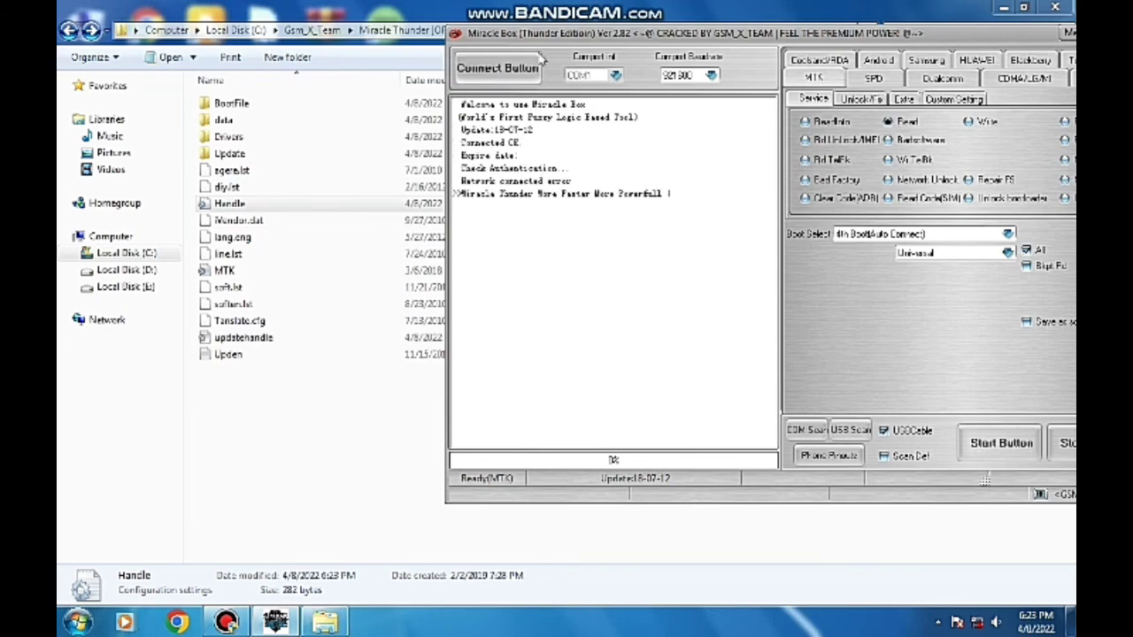
{"action": "left_click_drag", "start_coordinate": [846, 38], "coordinate": [631, 55]}
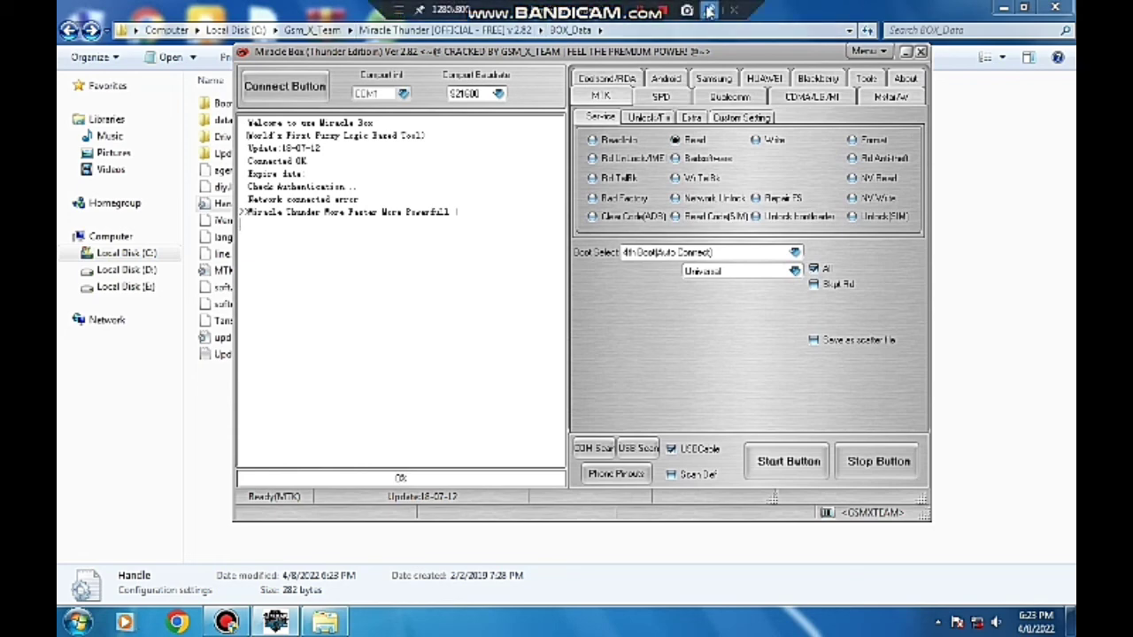
{"action": "left_click", "coordinate": [713, 13]}
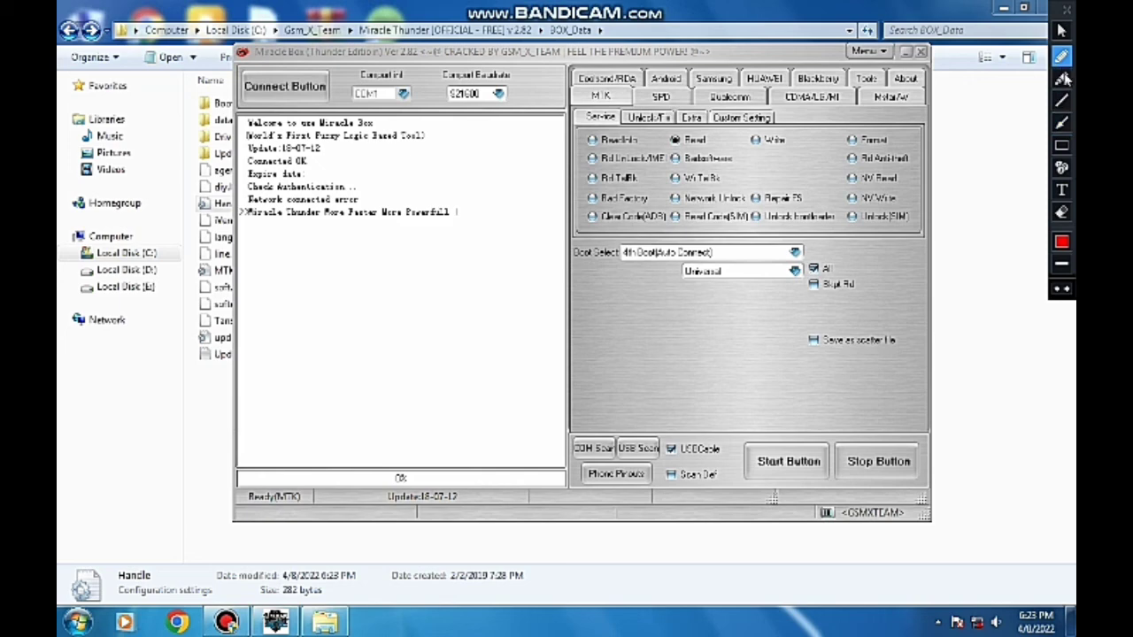
{"action": "left_click", "coordinate": [1062, 145]}
{"action": "left_click_drag", "start_coordinate": [740, 437], "coordinate": [923, 485]}
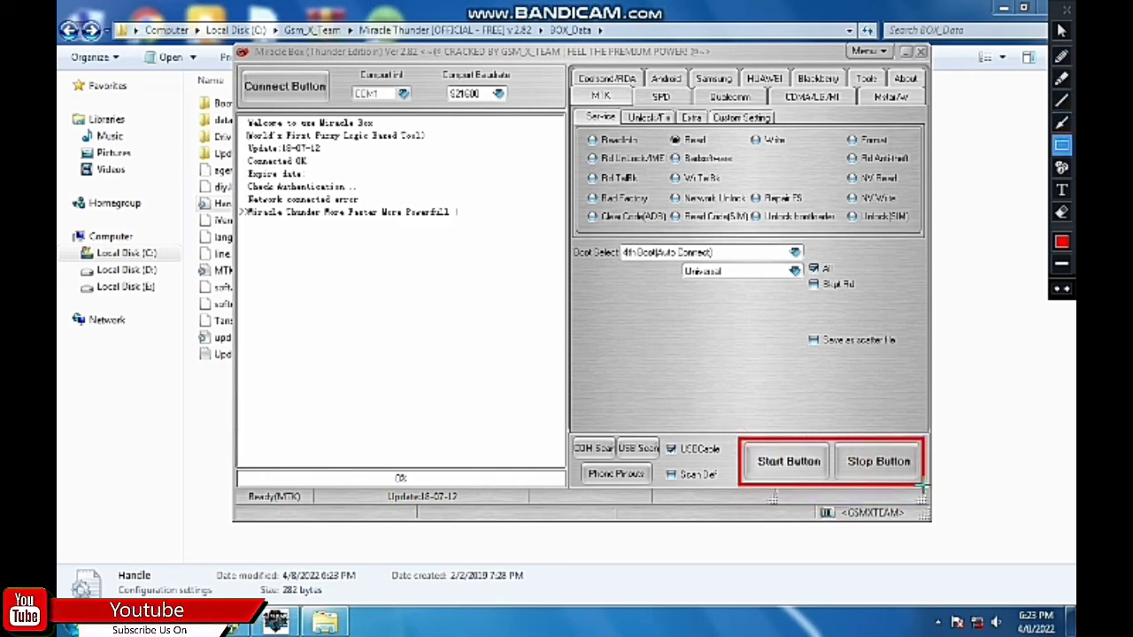
{"action": "left_click", "coordinate": [1067, 11]}
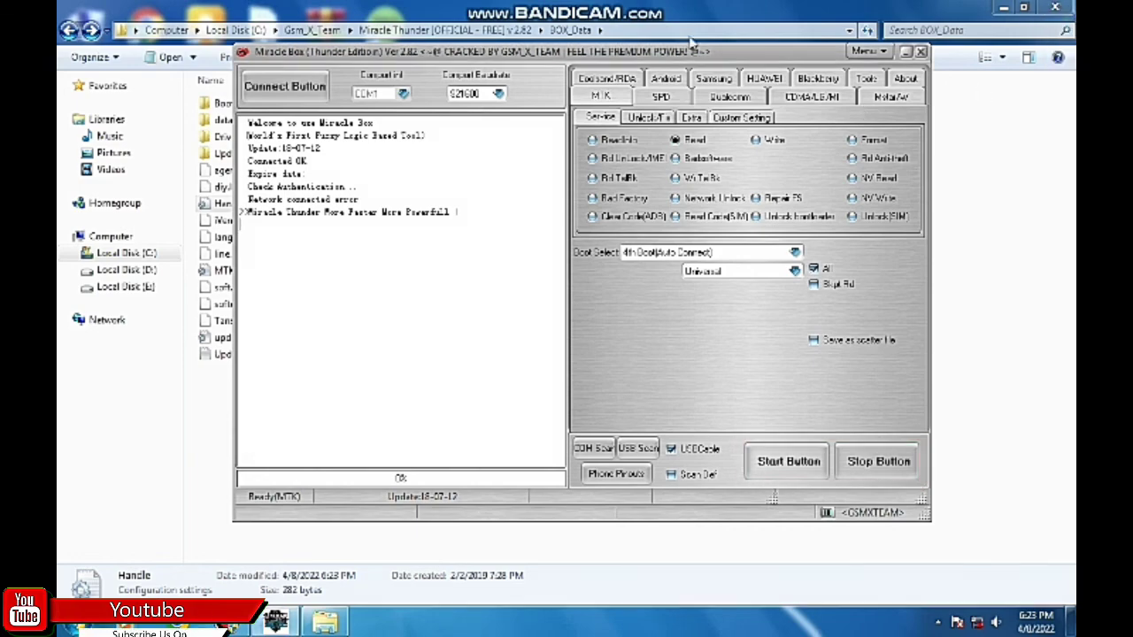
- Close the BOX_Data folder window and reposition the Miracle Box window on the desktop
{"action": "mouse_move", "coordinate": [607, 11]}
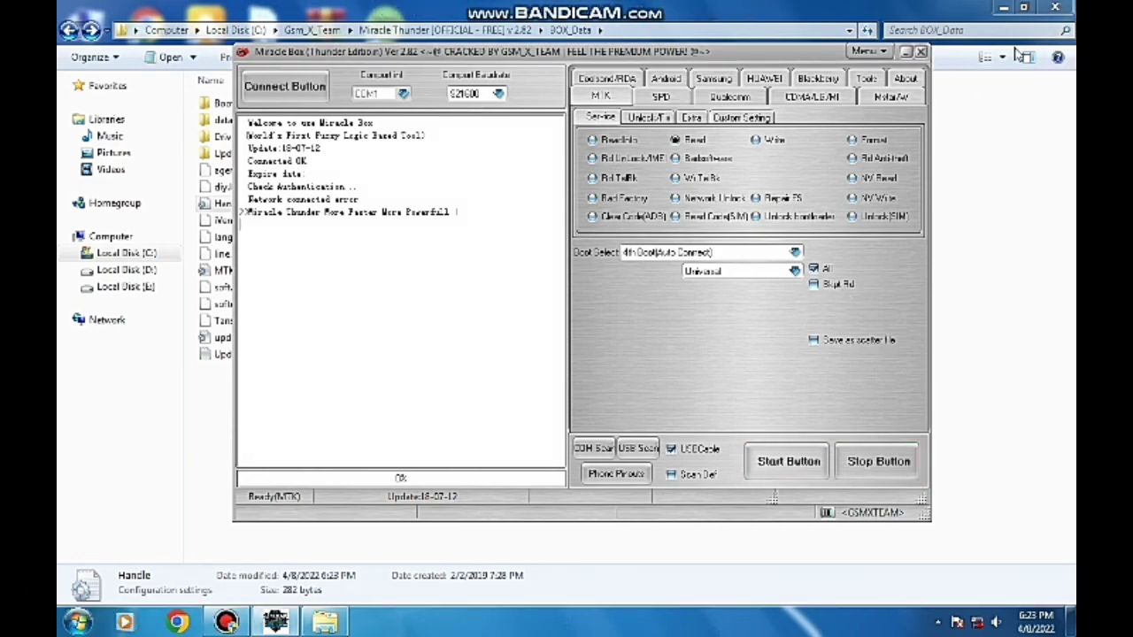
{"action": "left_click", "coordinate": [1055, 7]}
{"action": "left_click_drag", "start_coordinate": [686, 50], "coordinate": [768, 37]}
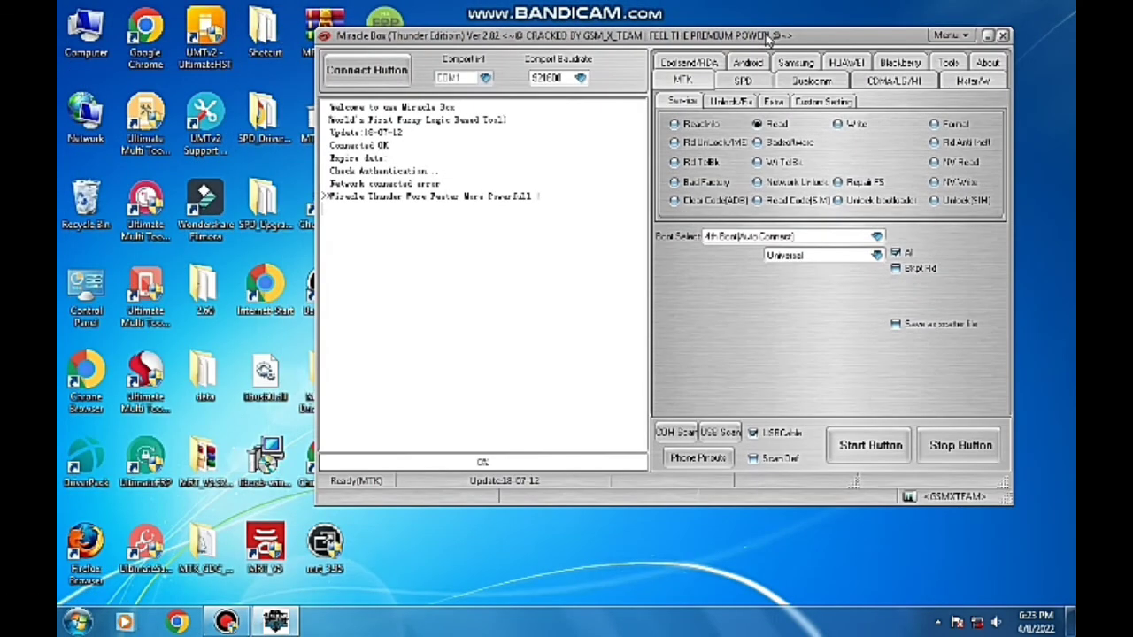